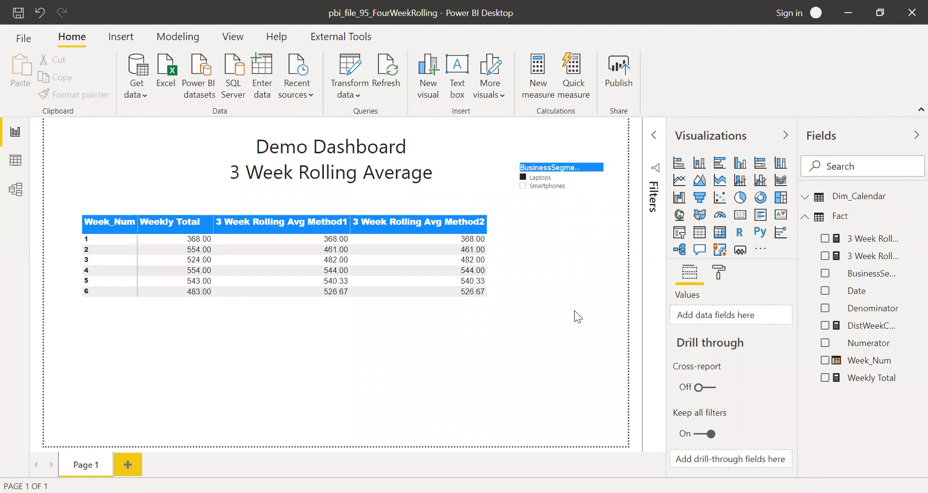
# Step: Inspect the fields used in the rolling average matrix and the formula of the Weekly Total measure
pyautogui.click(500, 307)
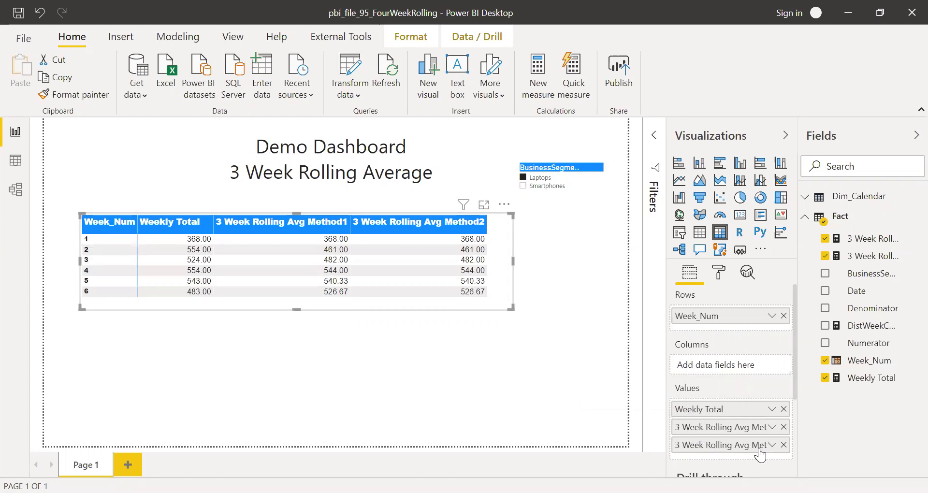
pyautogui.click(535, 388)
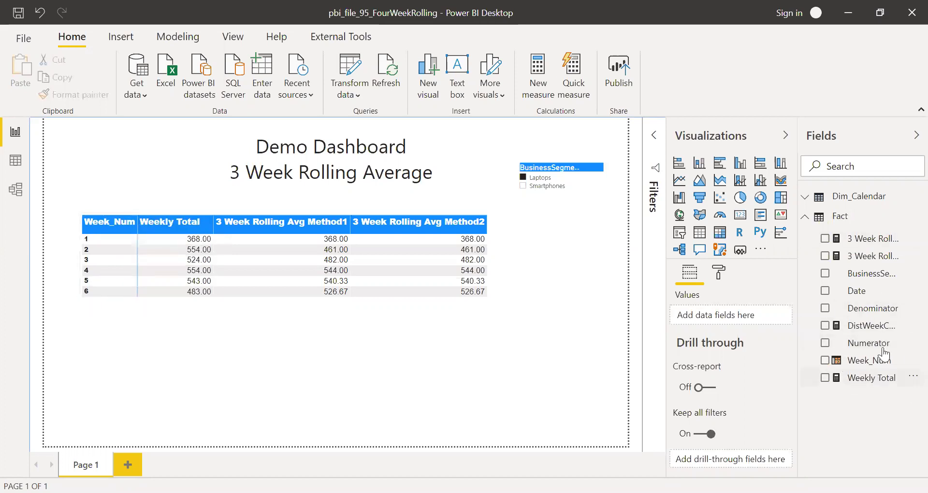
pyautogui.click(871, 381)
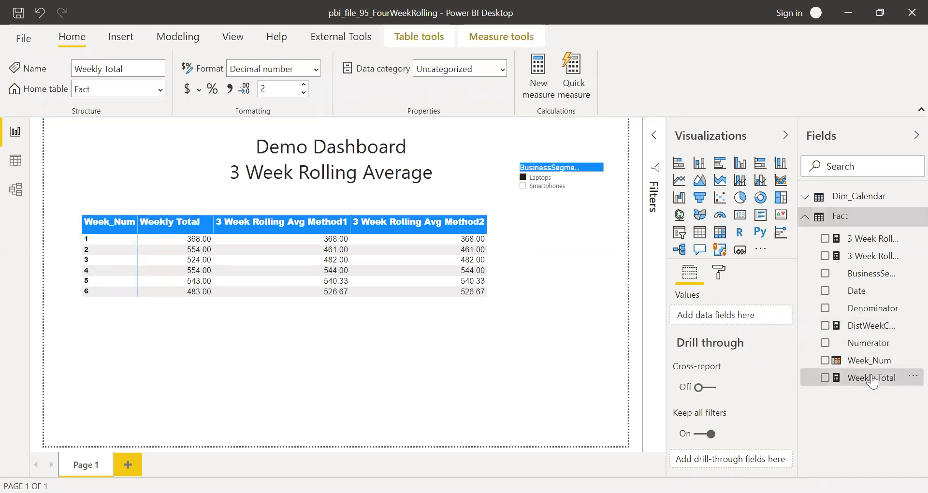
pyautogui.moveTo(280, 129); pyautogui.dragTo(213, 129)
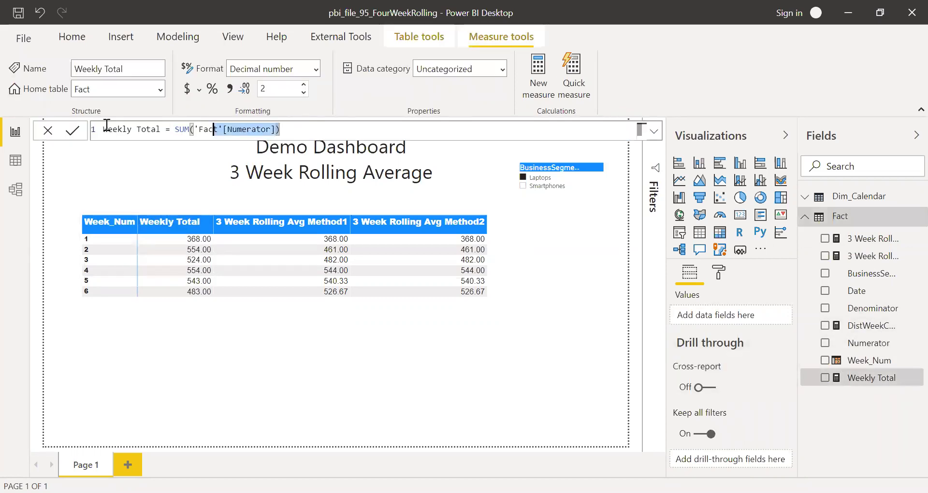
pyautogui.moveTo(106, 124); pyautogui.dragTo(86, 128)
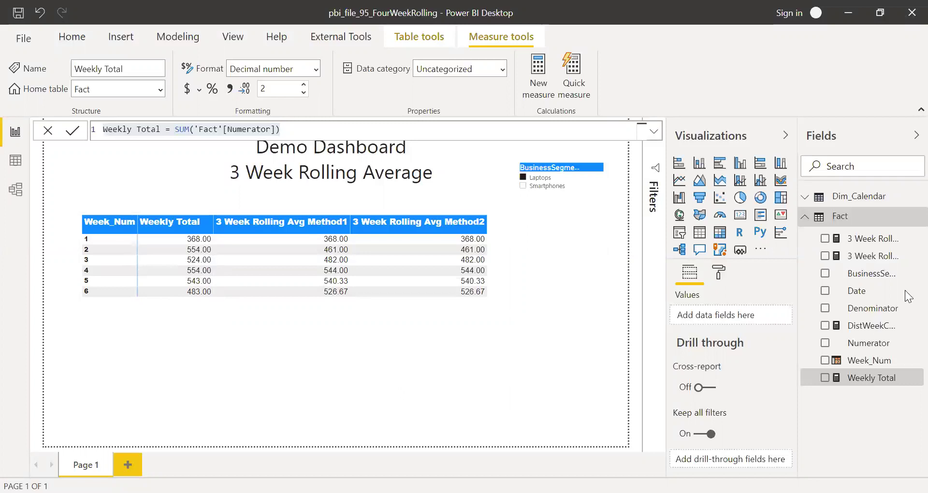
# Step: Review the full formulas of the 3 Week Rolling Avg Method1 and Method2 measures
pyautogui.click(874, 242)
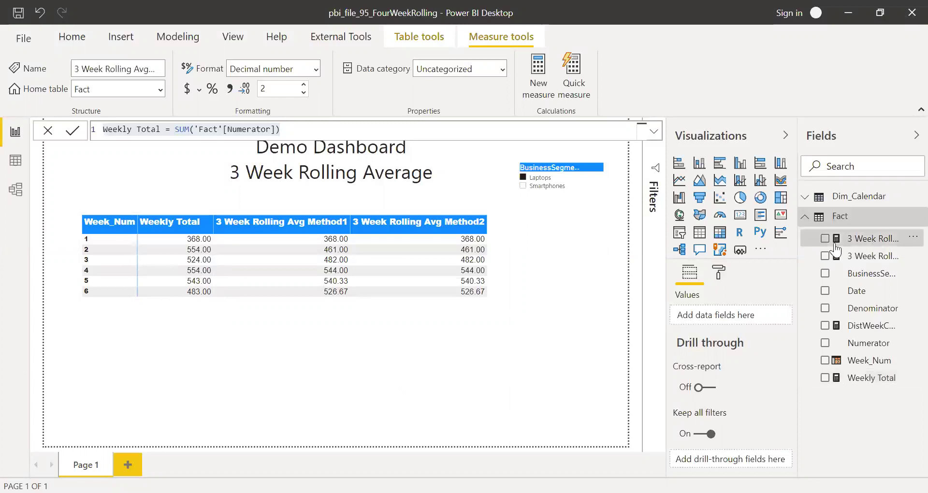
pyautogui.click(659, 138)
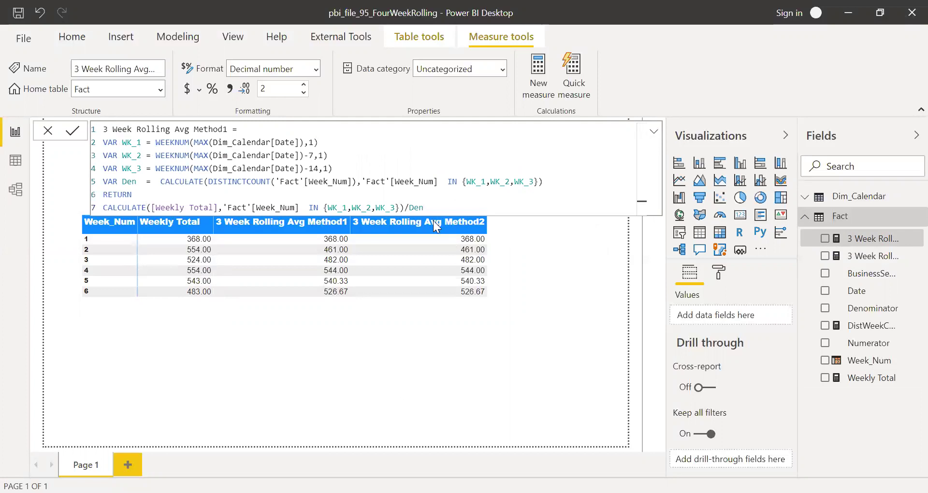
pyautogui.click(866, 260)
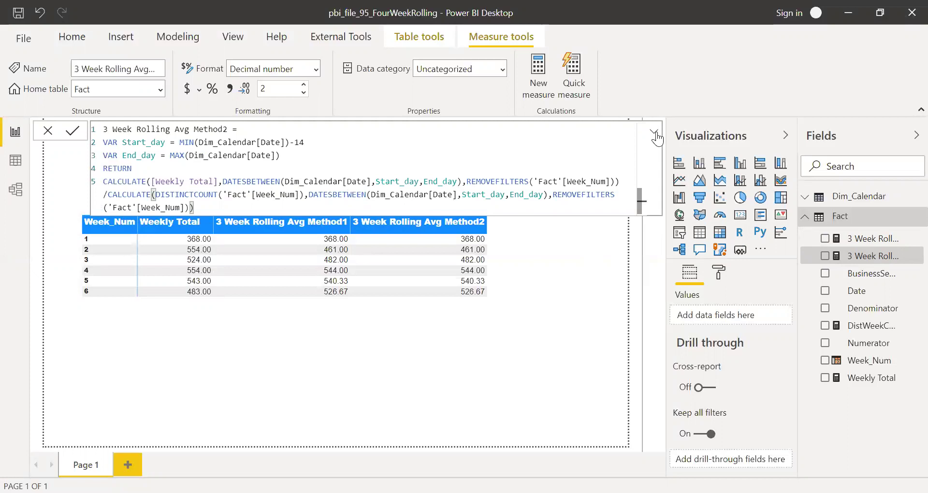
pyautogui.click(516, 257)
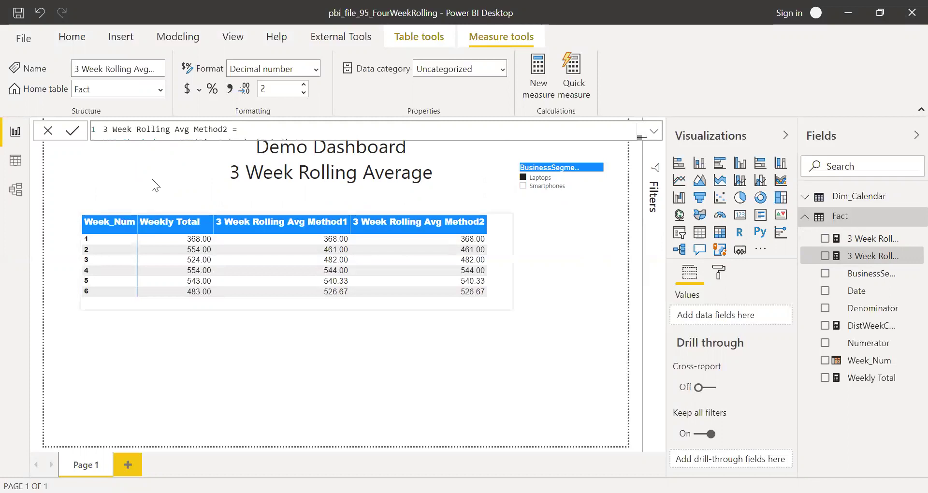
# Step: Examine the data of the Fact and Dim_Calendar tables and their relationship in the model, ending back on the report page
pyautogui.click(16, 162)
pyautogui.click(842, 216)
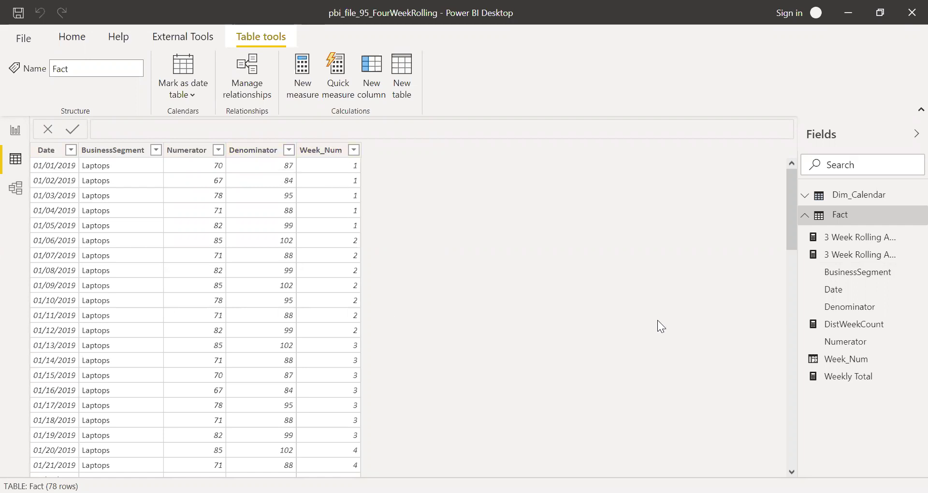
pyautogui.click(805, 213)
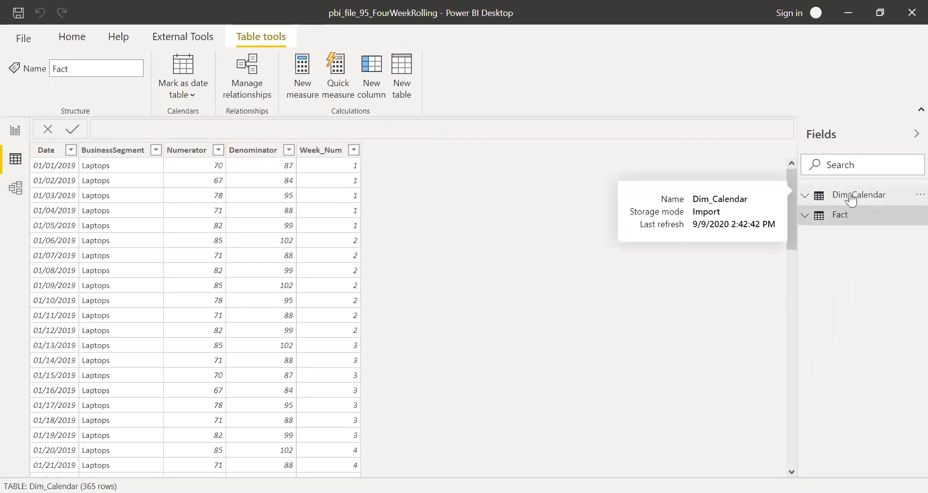
pyautogui.click(850, 198)
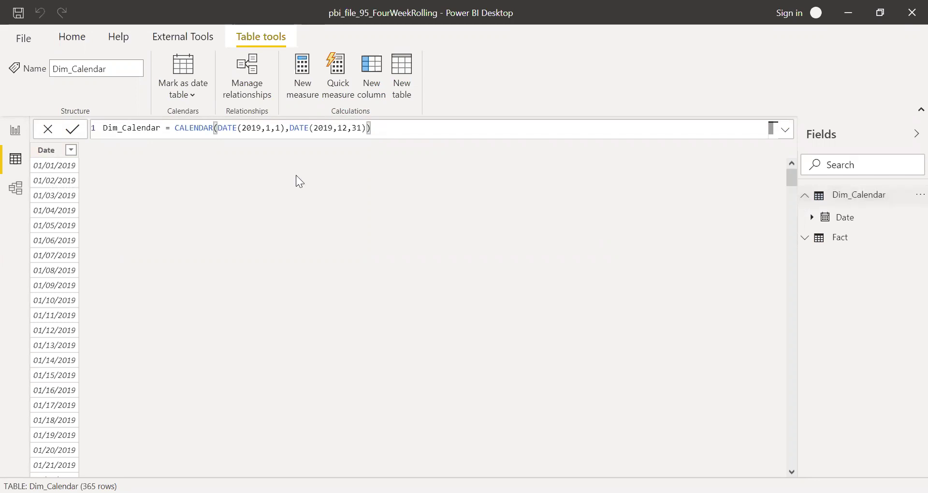
pyautogui.click(14, 192)
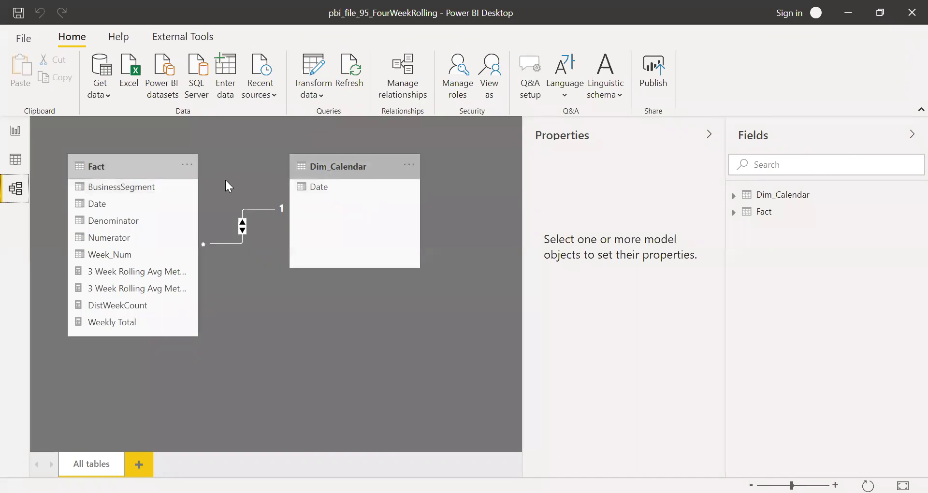
pyautogui.click(16, 132)
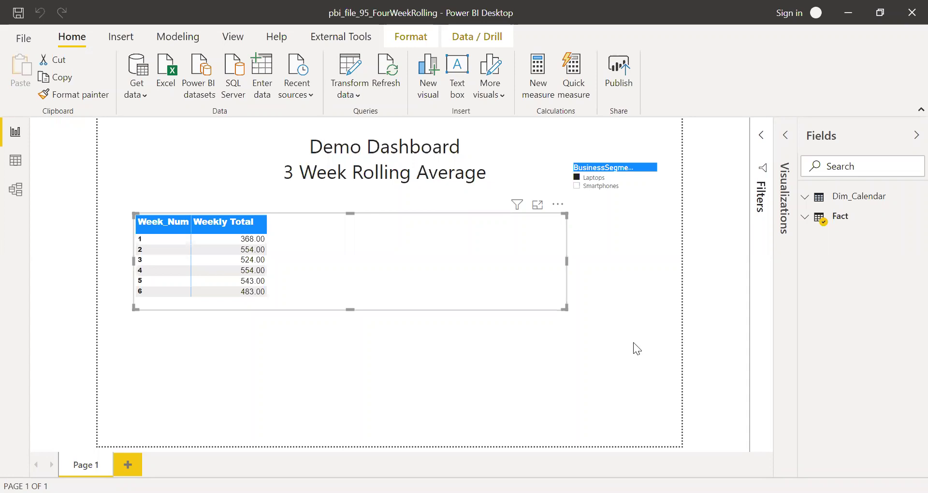
# Step: Create a new measure in the Fact table named 3 Week Rolling Avg Method1 and enlarge its formula editor
pyautogui.click(906, 201)
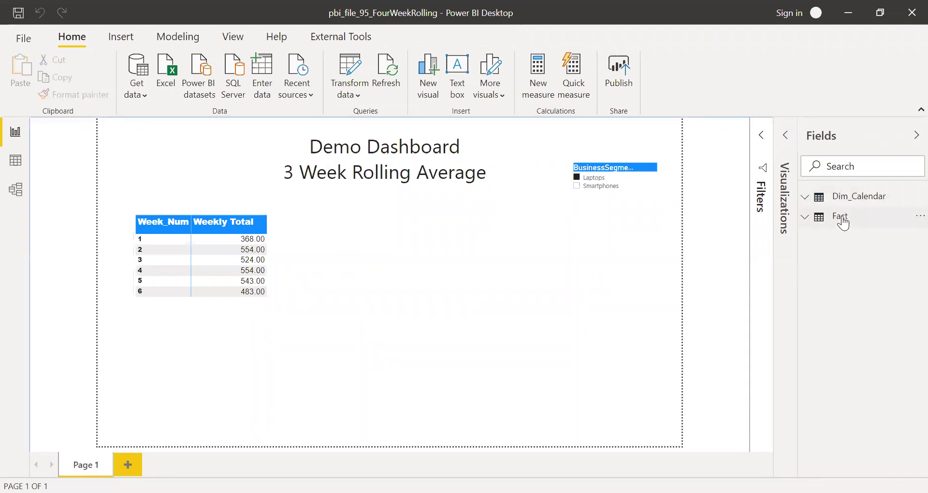
pyautogui.rightClick(843, 221)
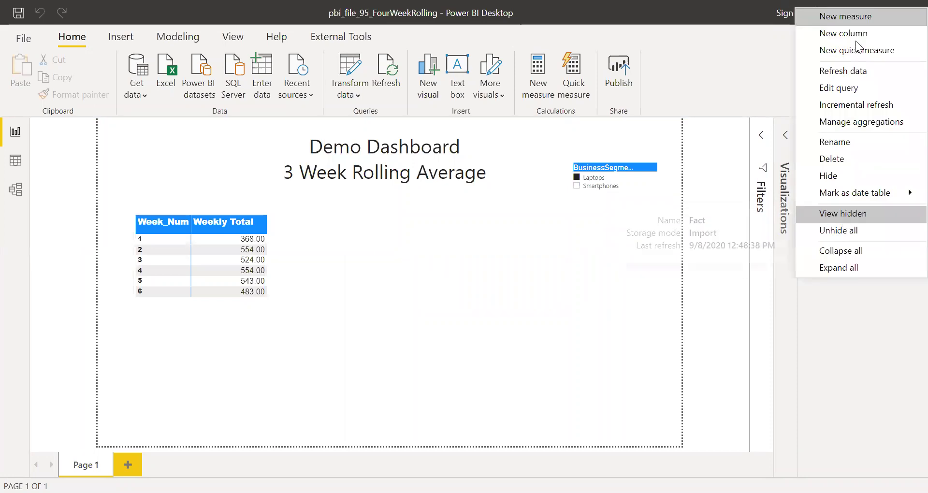
pyautogui.click(841, 17)
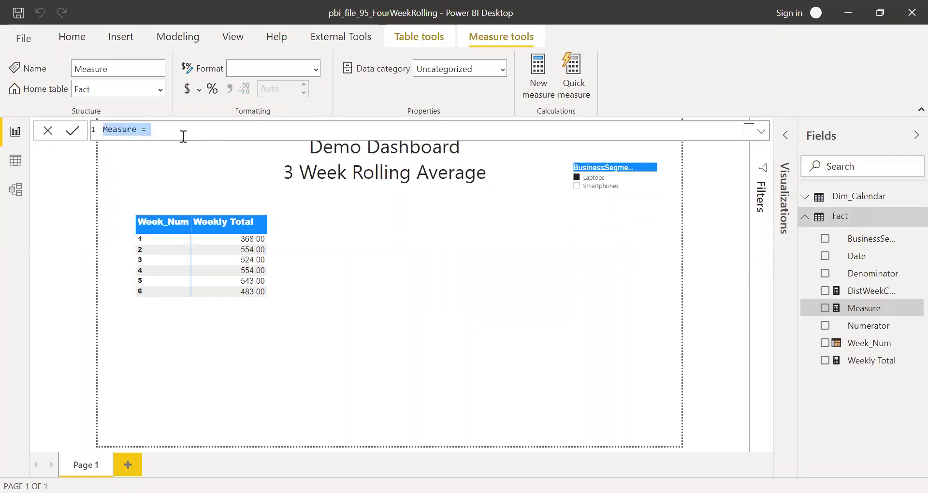
pyautogui.write('3 Week Rolling Avg Method1 =')
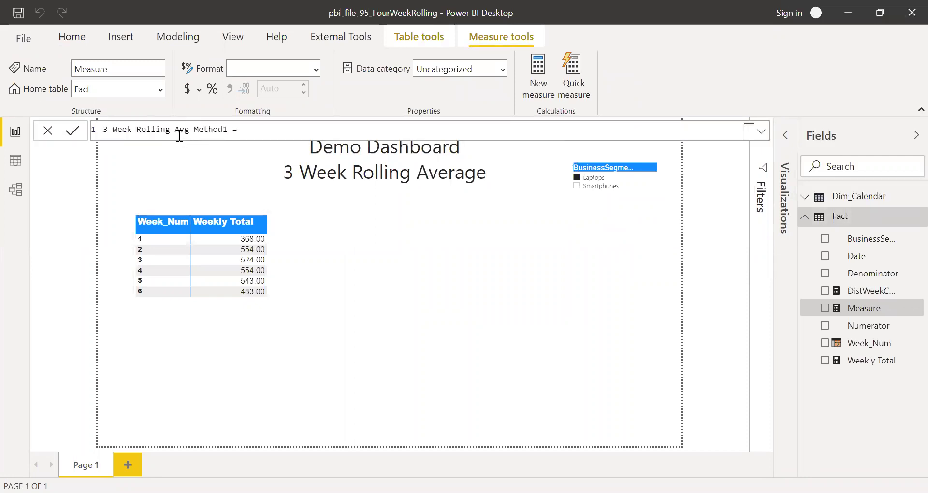
pyautogui.click(761, 133)
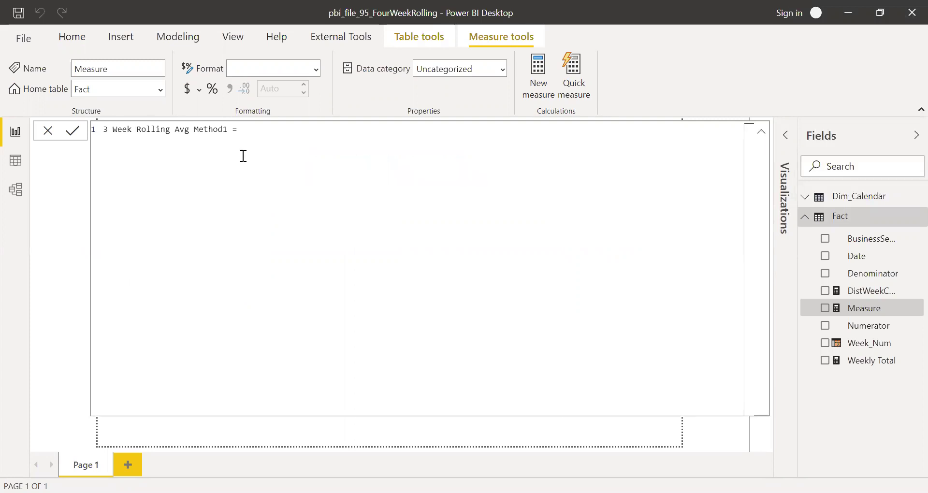
# Step: On the formula's second line, define the variable wk_1 as max(Dim_Calendar[Date])
pyautogui.press('Return')
pyautogui.write('va')
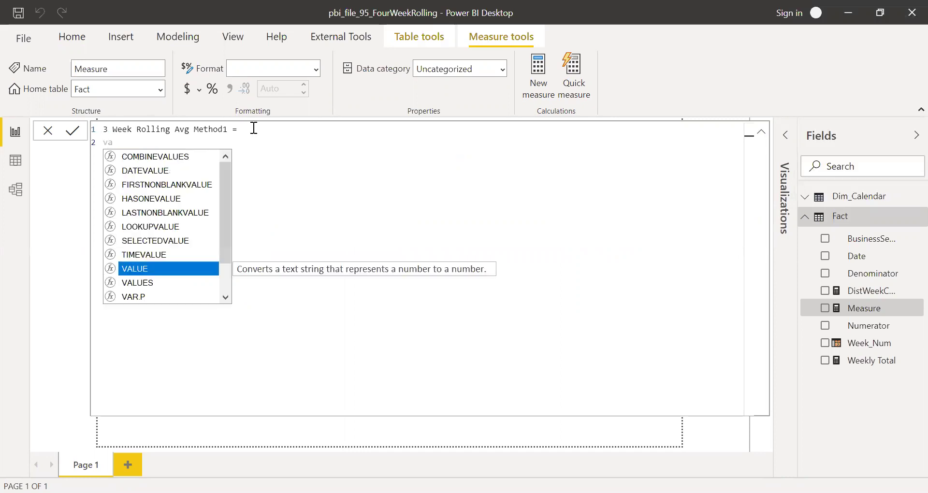
pyautogui.write('r')
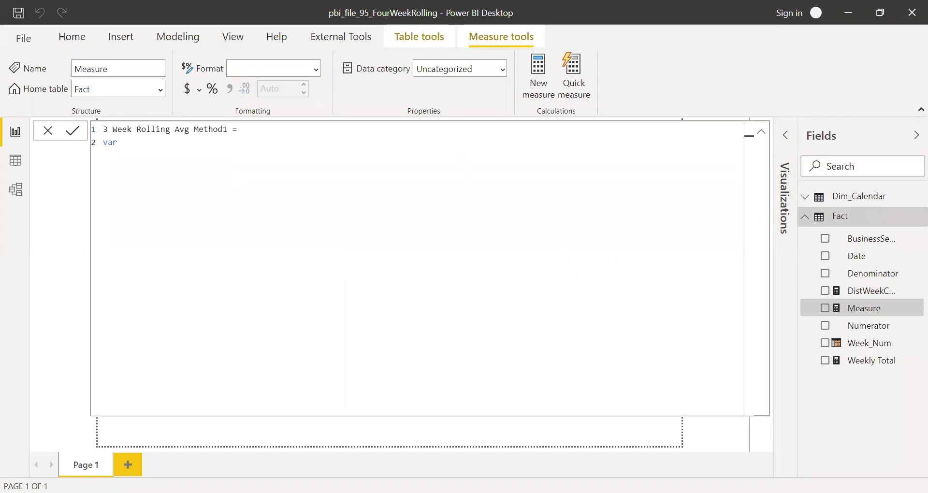
pyautogui.write('wk_1 =')
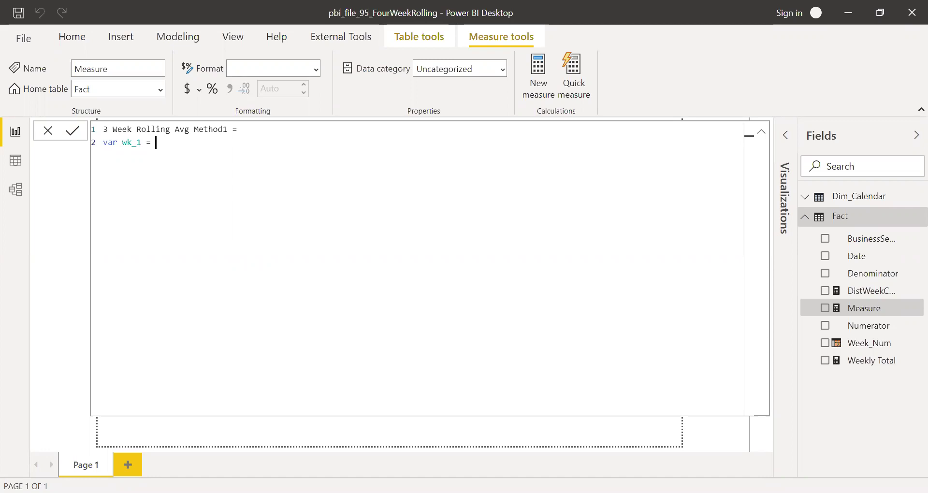
pyautogui.write('max(')
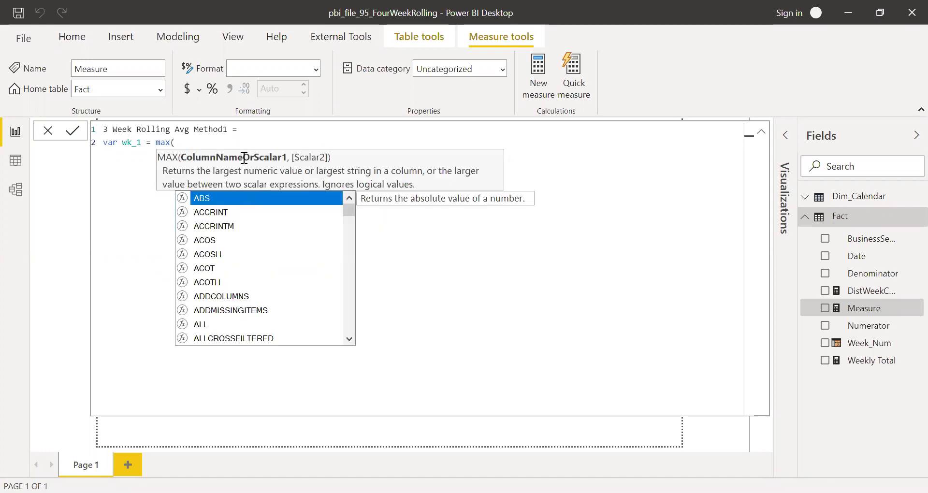
pyautogui.write('dim')
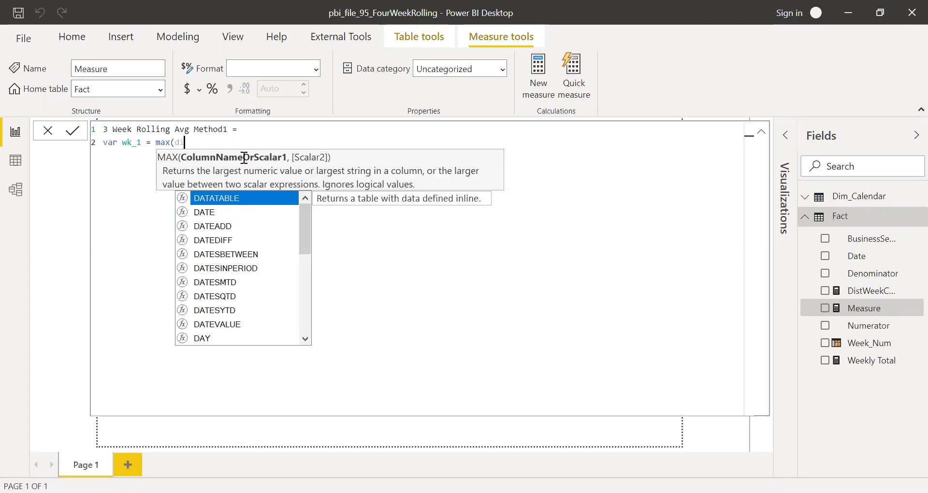
pyautogui.press('Down')
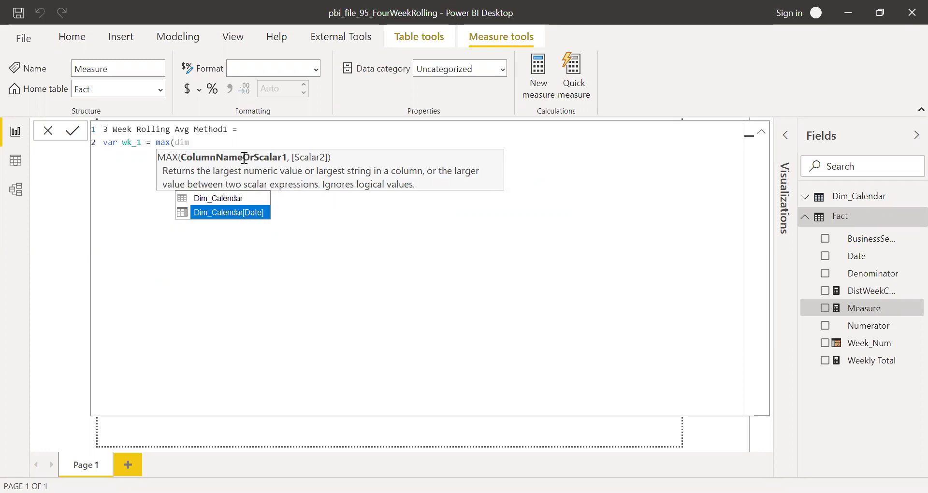
pyautogui.press('Tab')
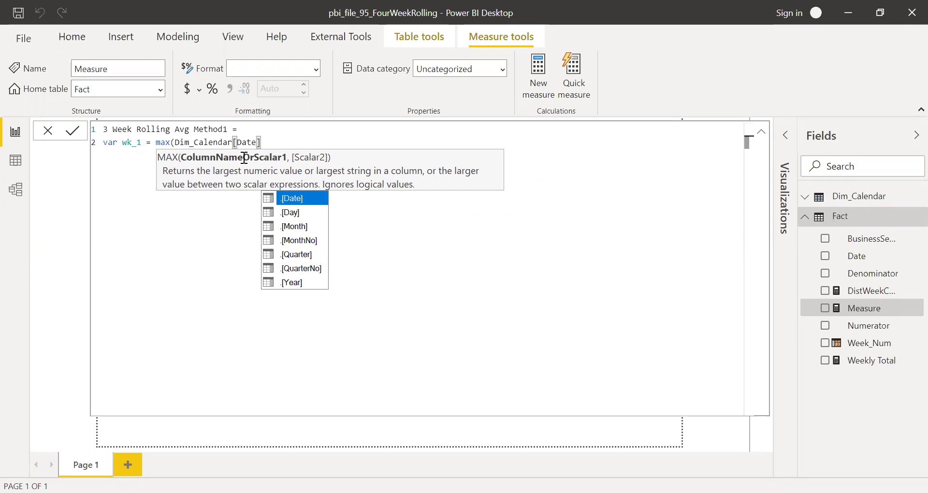
pyautogui.write(')')
# Step: Wrap the max date of wk_1 in WEEKNUM with return type 1 so that weeks begin on Sunday
pyautogui.click(155, 141)
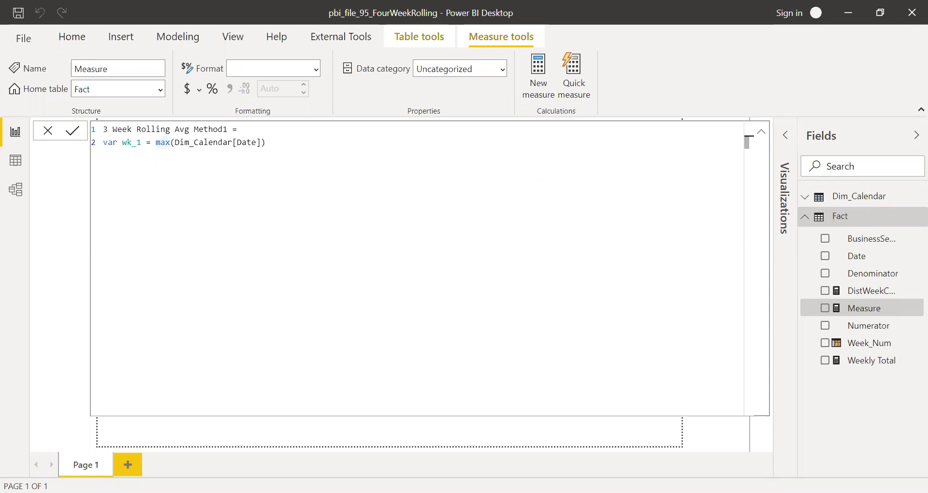
pyautogui.write('week')
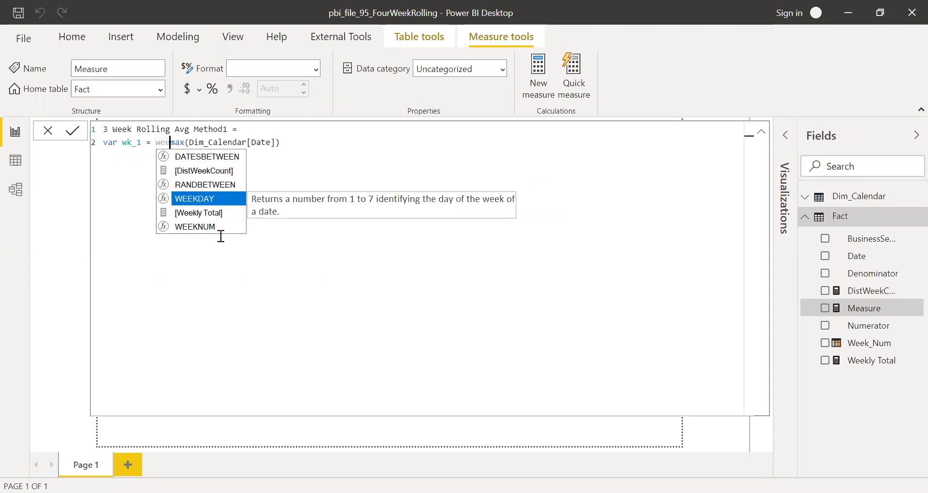
pyautogui.press('Down')
pyautogui.press('Down')
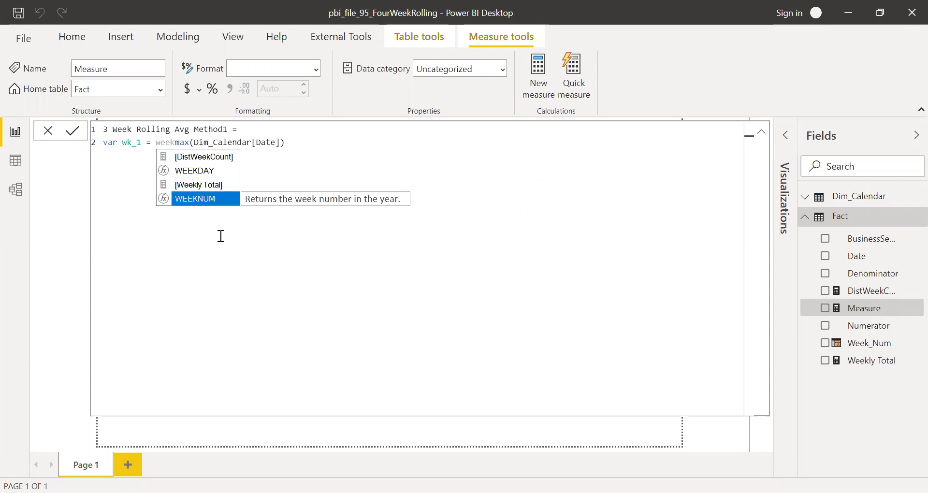
pyautogui.press('Tab')
pyautogui.click(340, 139)
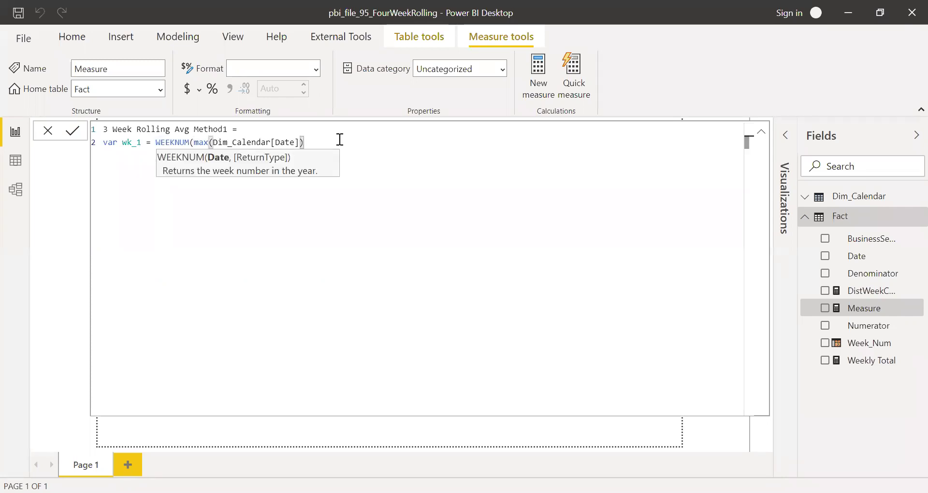
pyautogui.write(',')
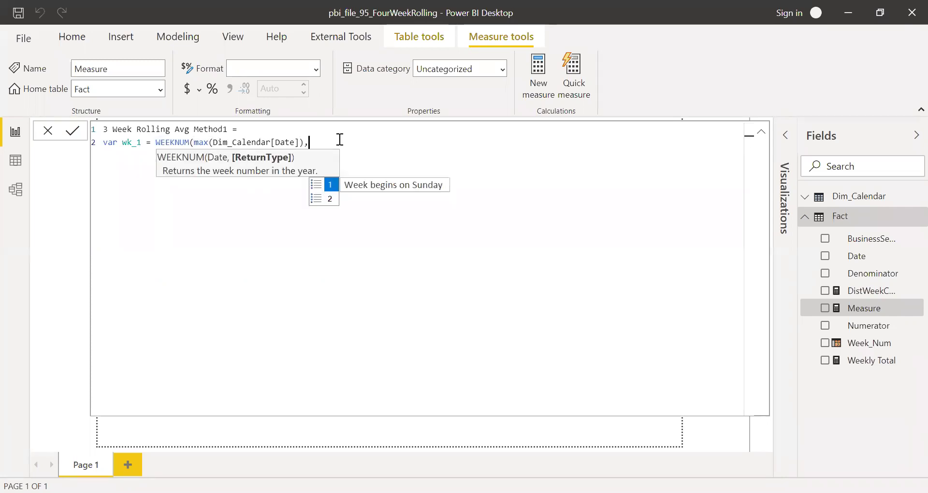
pyautogui.write('1')
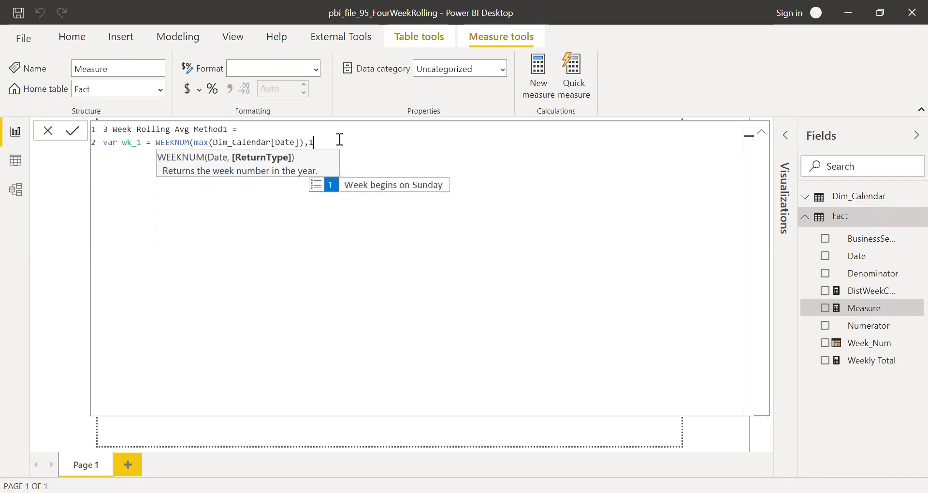
pyautogui.write(')')
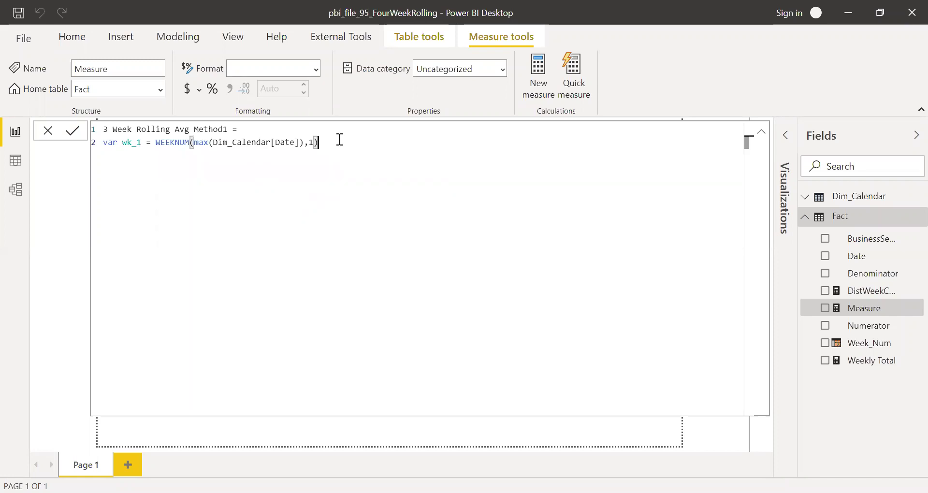
# Step: On the formula's third line, define the variable wk_2 with a copy of wk_1's WEEKNUM expression
pyautogui.press('Return')
pyautogui.moveTo(333, 142); pyautogui.dragTo(101, 141)
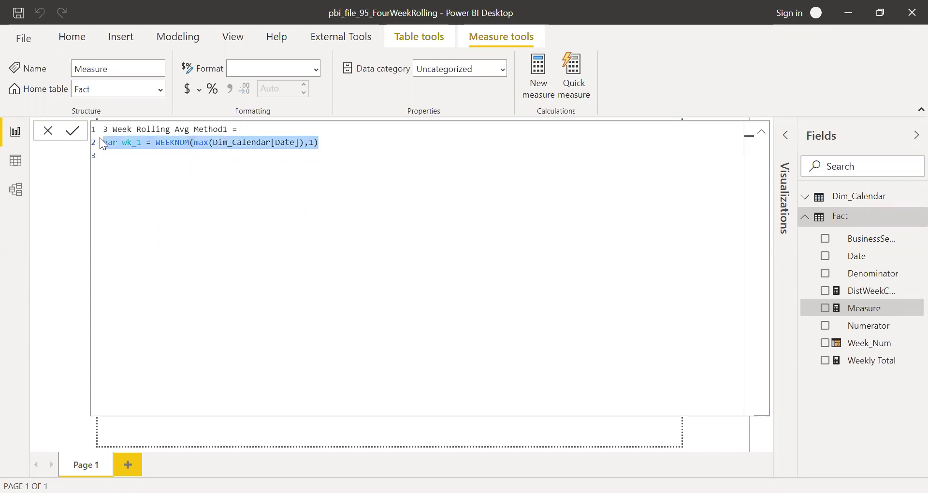
pyautogui.click(330, 143)
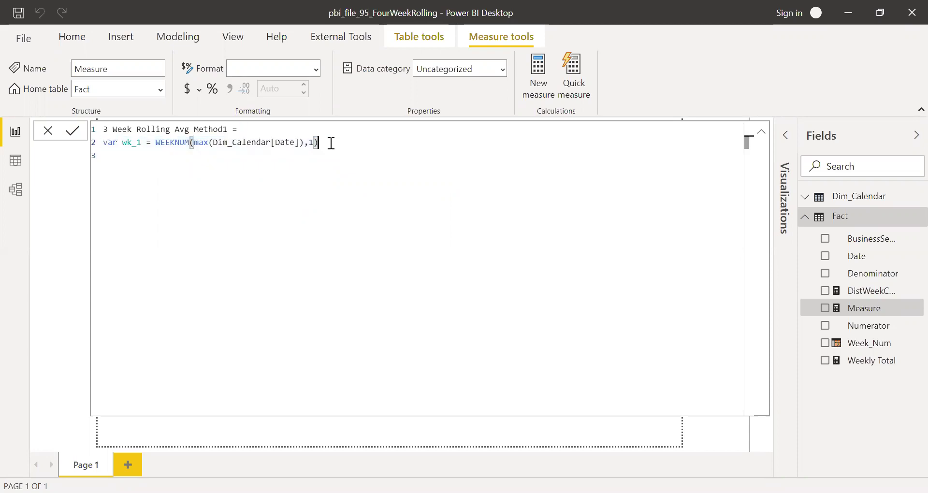
pyautogui.press('Return')
pyautogui.write('var wk_2 = week')
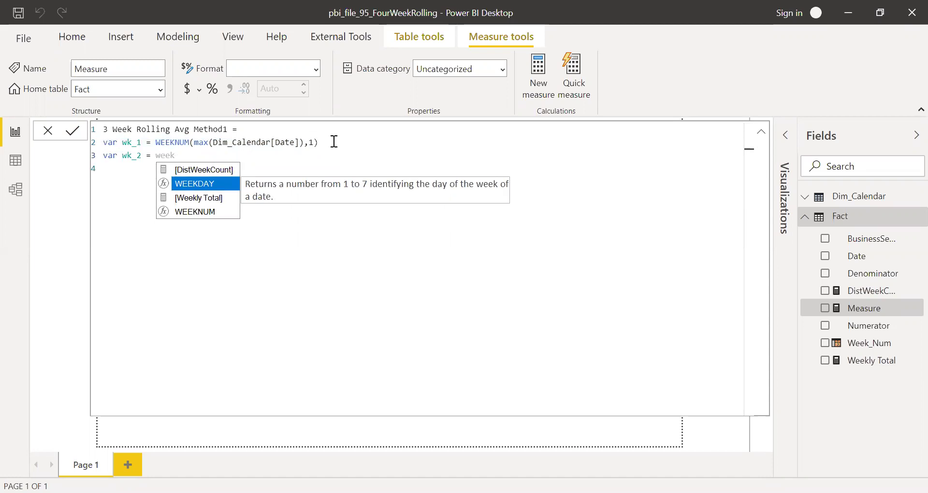
pyautogui.moveTo(336, 142); pyautogui.dragTo(156, 142)
pyautogui.hotkey('ctrl', 'c')
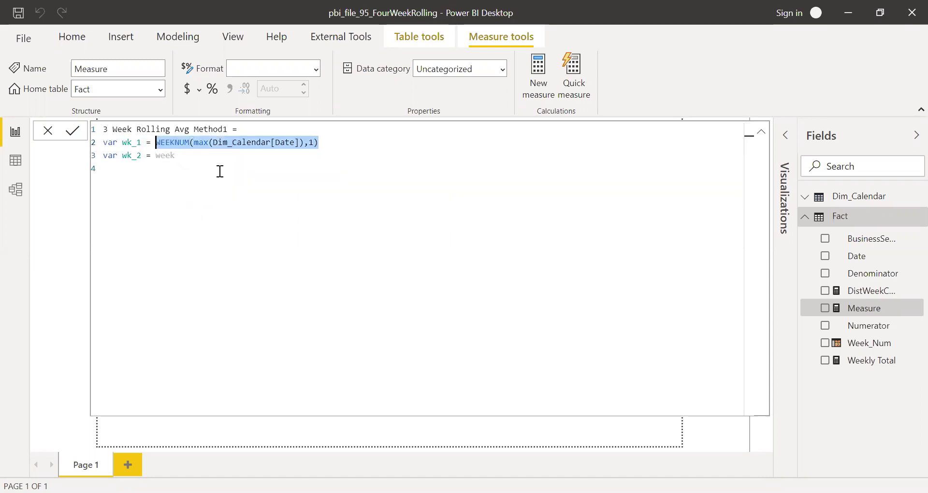
pyautogui.doubleClick(169, 154)
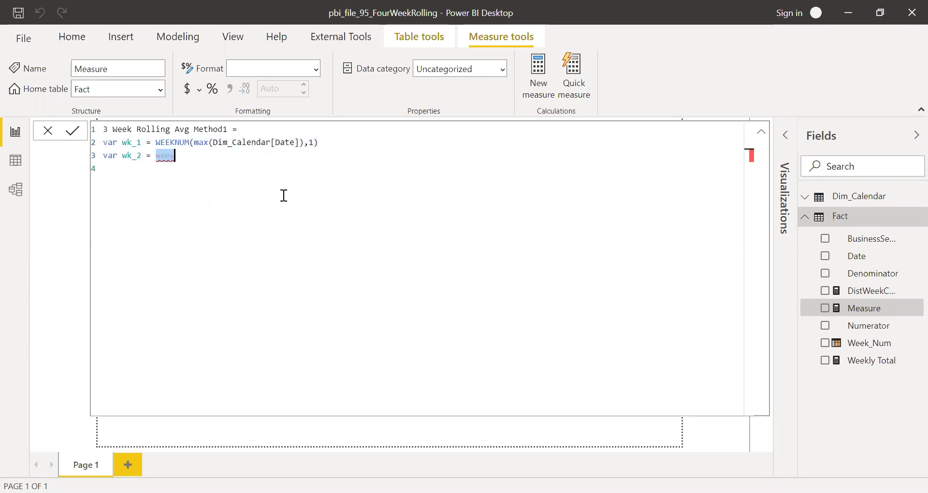
pyautogui.hotkey('ctrl', 'v')
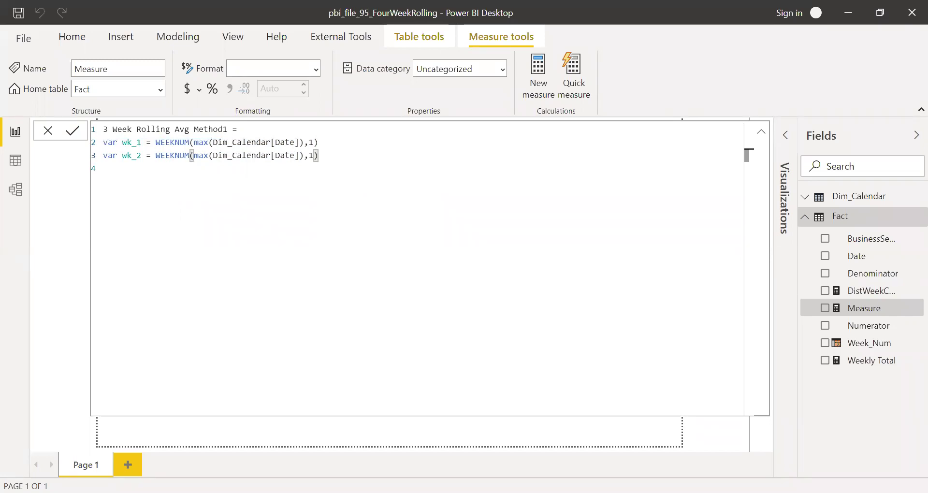
# Step: Subtract 7 from the max date inside wk_2's WEEKNUM expression
pyautogui.click(305, 156)
pyautogui.write('-7')
pyautogui.press('End')
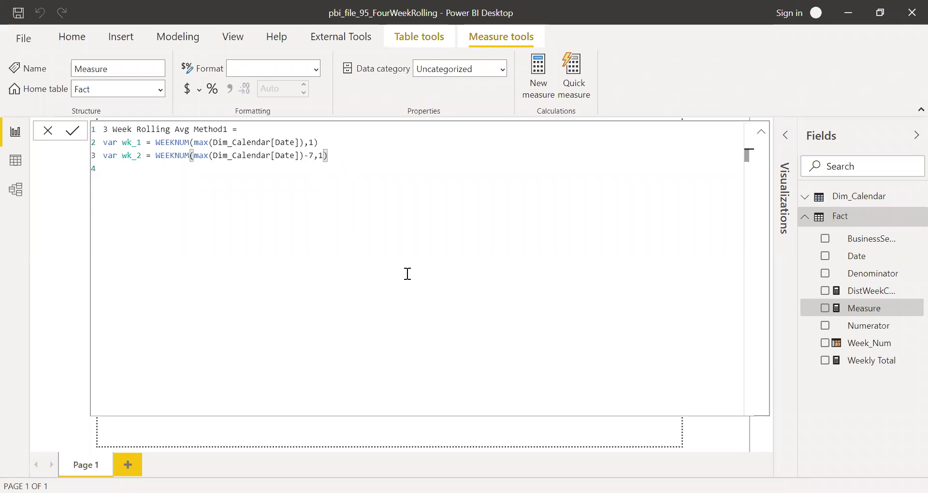
# Step: On the fourth line, define the variable wk_3 with a copy of wk_2's WEEKNUM expression
pyautogui.press('Return')
pyautogui.write('var wk_3 =')
pyautogui.click(342, 155)
pyautogui.keyDown('shift'); pyautogui.click(175, 142); pyautogui.keyUp('shift')
pyautogui.keyDown('shift'); pyautogui.click(157, 155); pyautogui.keyUp('shift')
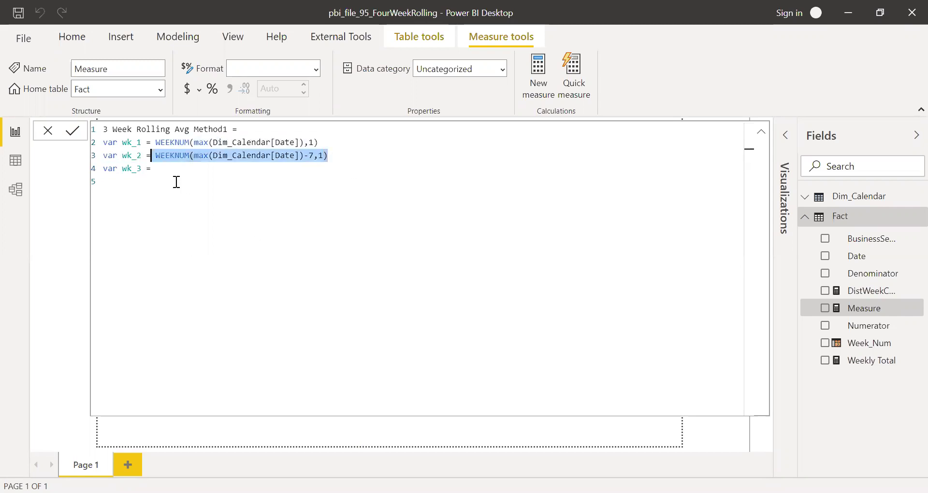
pyautogui.hotkey('ctrl', 'c')
pyautogui.click(167, 168)
pyautogui.hotkey('ctrl', 'v')
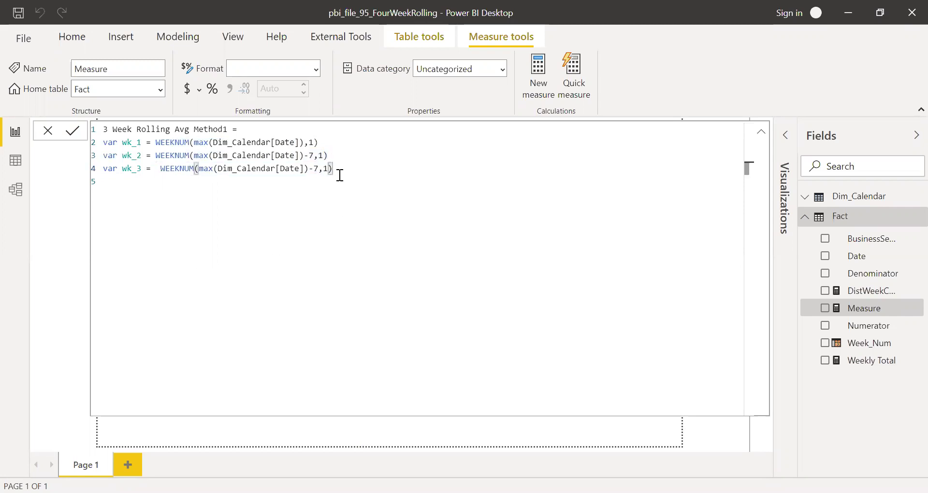
# Step: Change the number of days subtracted from the max date in wk_3 to 14
pyautogui.click(317, 168)
pyautogui.press('BackSpace')
pyautogui.write('14')
pyautogui.click(372, 168)
# Step: Leave a blank line below the three variables and add a return statement on line 6
pyautogui.press('Return')
pyautogui.press('Return')
pyautogui.write('cal')
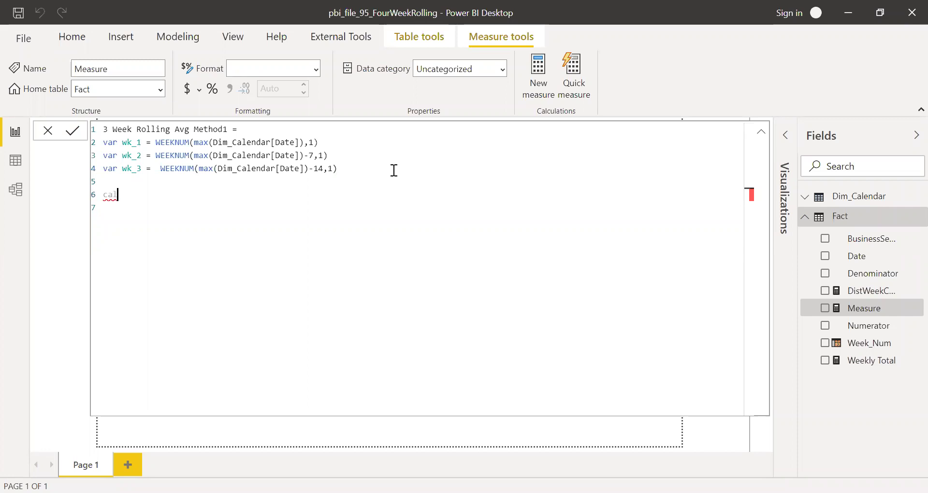
pyautogui.press('BackSpace')
pyautogui.press('BackSpace')
pyautogui.press('BackSpace')
pyautogui.write('return')
pyautogui.press('Return')
# Step: Below the return statement, start a CALCULATE function with the [Weekly Total] measure as its expression
pyautogui.write('CALCULATE(')
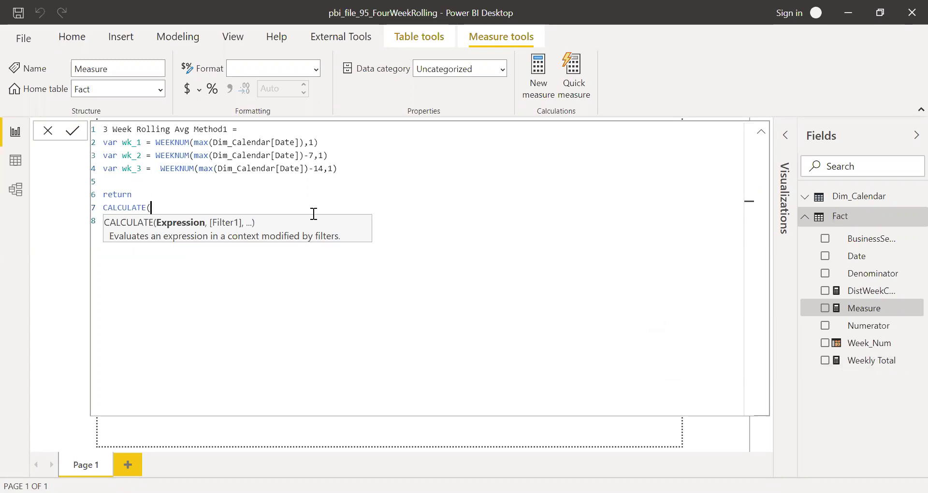
pyautogui.write('wek')
pyautogui.press('BackSpace')
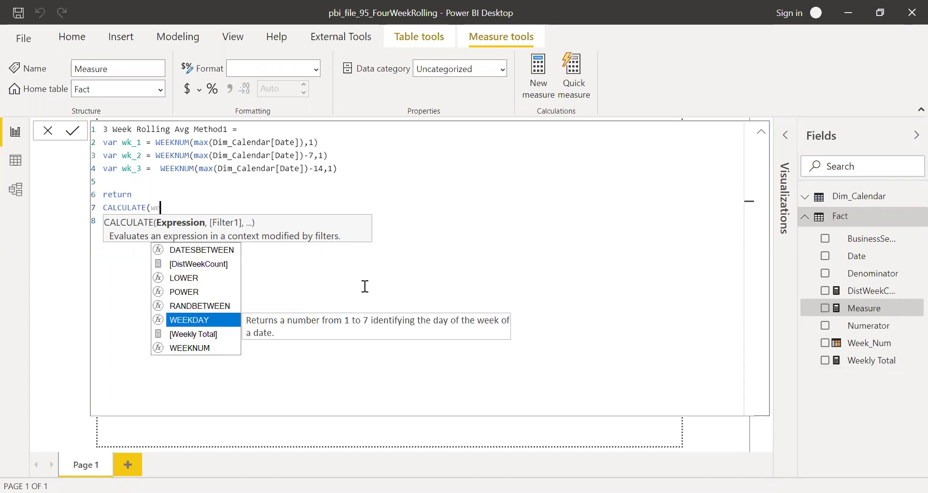
pyautogui.press('Down')
pyautogui.press('Down')
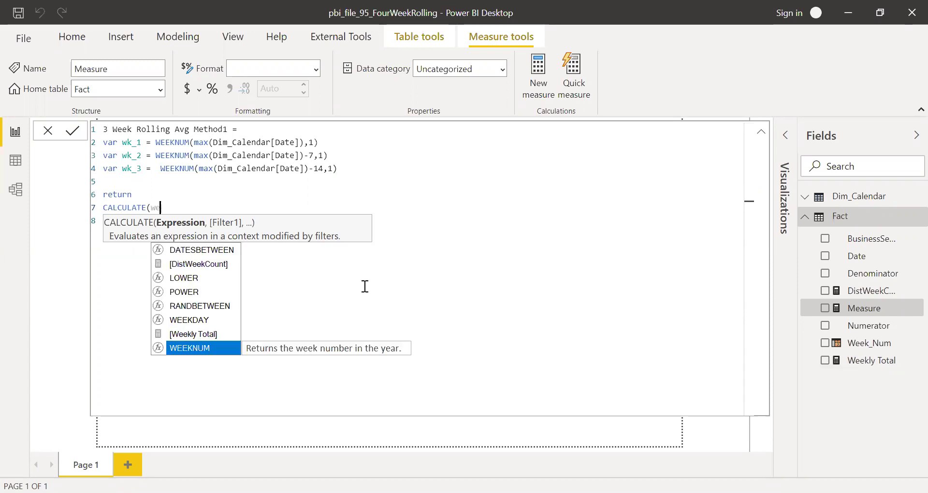
pyautogui.press('Up')
pyautogui.press('Tab')
pyautogui.write(',')
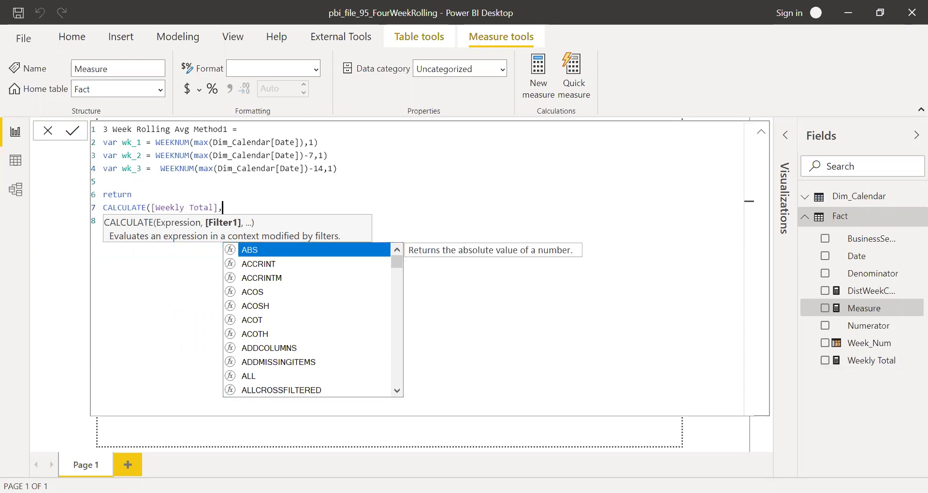
pyautogui.press('Escape')
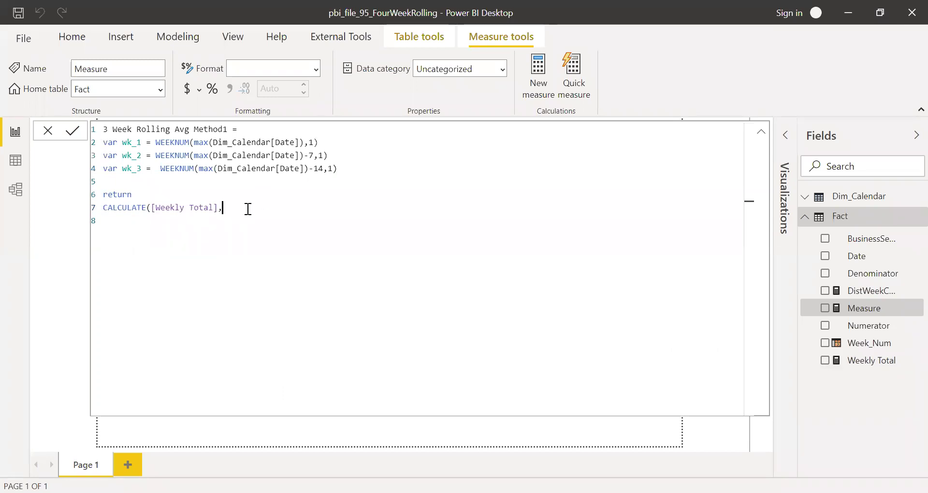
# Step: Start the CALCULATE filter as 'Fact'[Week_Num] in, followed by an opening brace for a value list
pyautogui.write('fact')
pyautogui.press('Down')
pyautogui.press('Down')
pyautogui.press('Down')
pyautogui.press('Down')
pyautogui.press('Down')
pyautogui.press('Down')
pyautogui.press('Down')
pyautogui.press('Down')
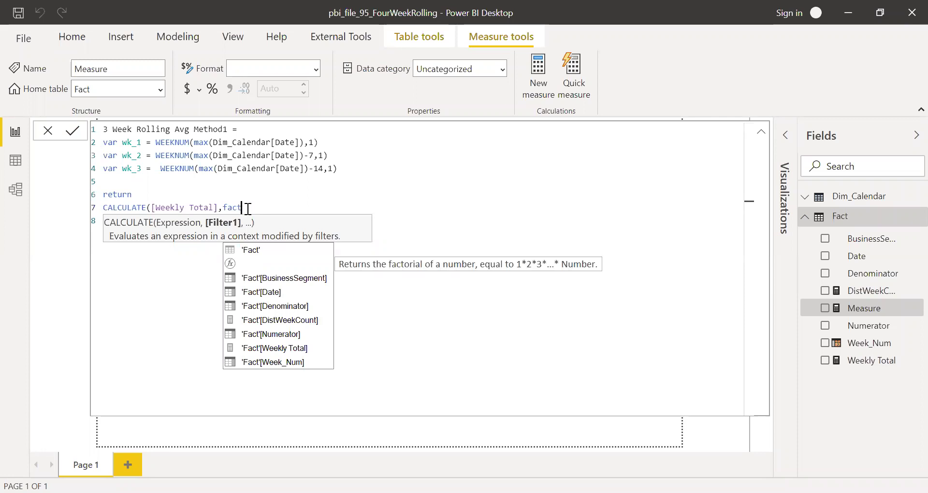
pyautogui.press('Tab')
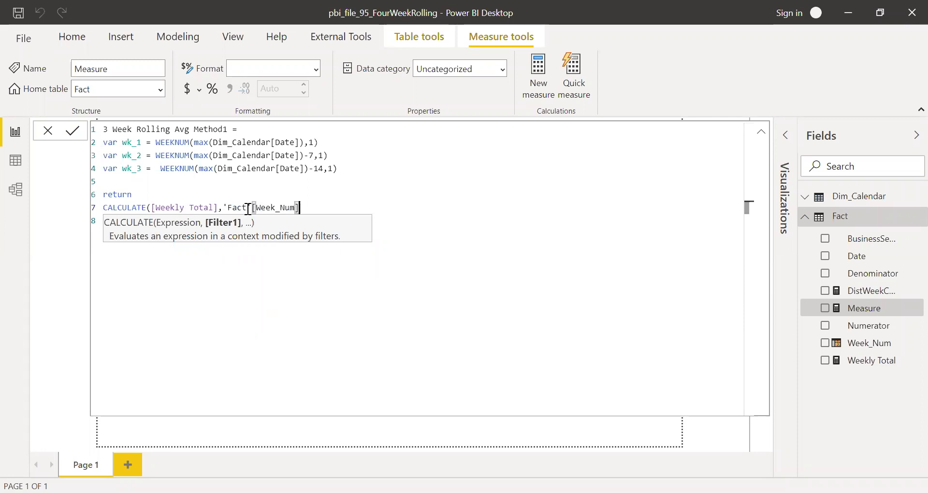
pyautogui.write('in {')
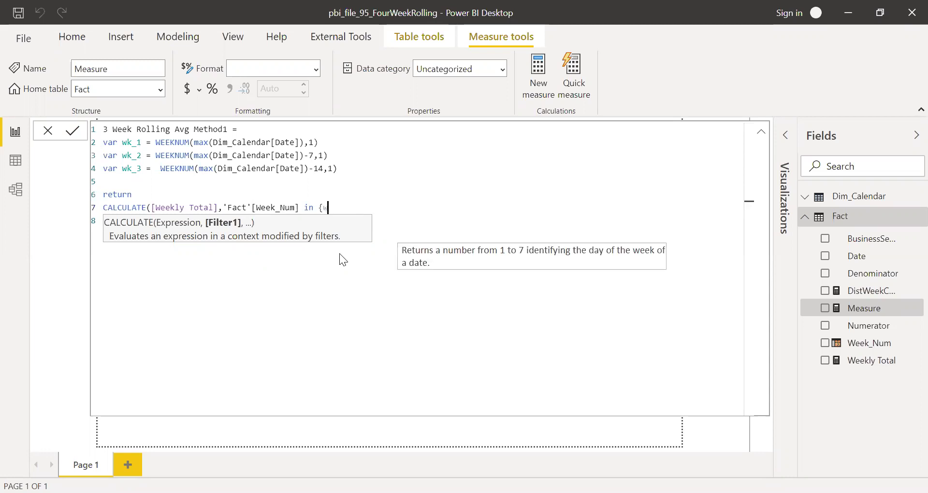
# Step: Fill the filter's value list with wk_1, wk_2 and wk_3 and close its brace
pyautogui.write('wk')
pyautogui.press('Tab')
pyautogui.write(',wk')
pyautogui.press('Down')
pyautogui.press('Tab')
pyautogui.write(',wk')
pyautogui.press('Down')
pyautogui.press('Down')
pyautogui.press('Tab')
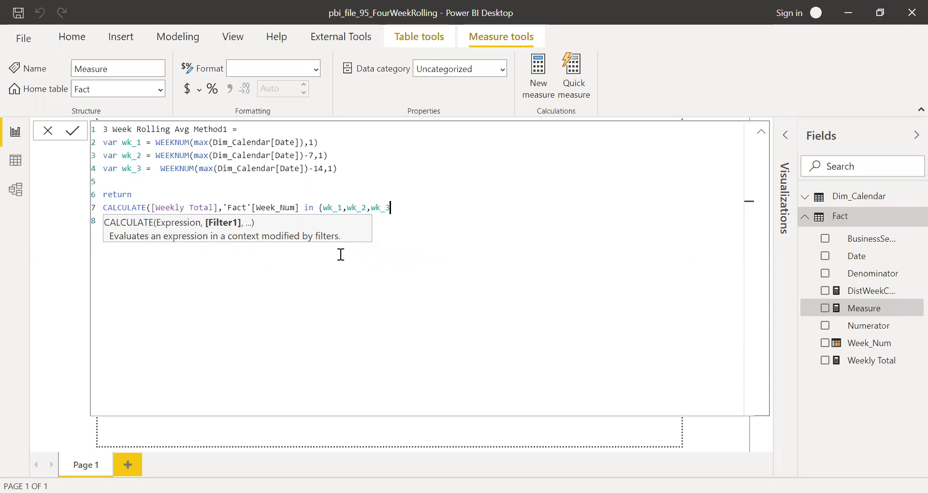
pyautogui.write(')')
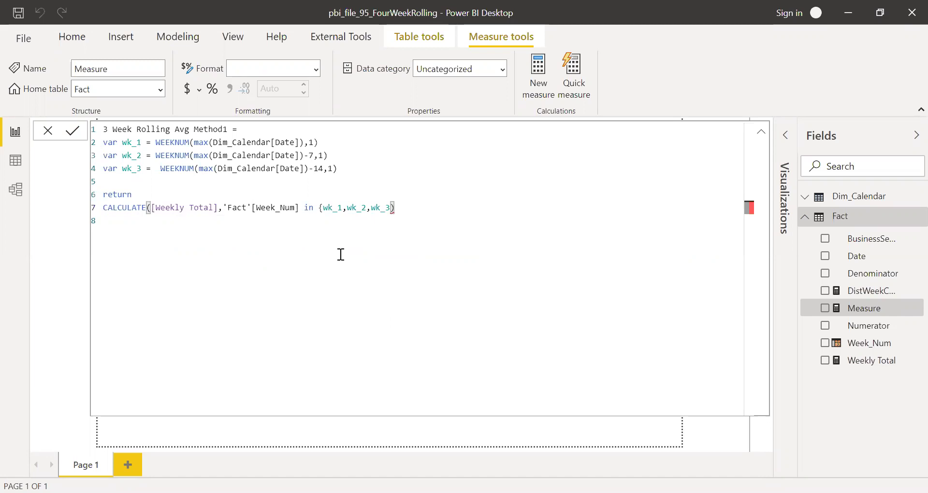
pyautogui.press('BackSpace')
pyautogui.write('}')
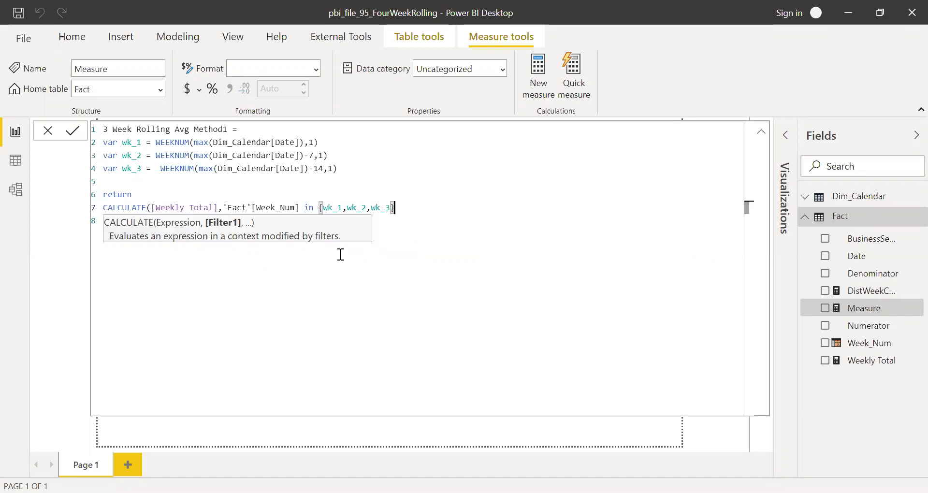
pyautogui.press('Escape')
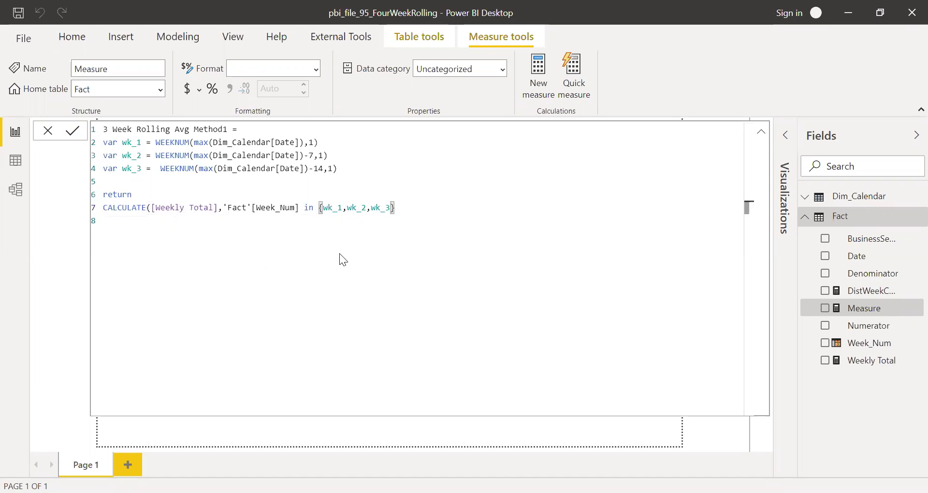
# Step: Commit the 3 Week Rolling Avg Method1 measure, collapse its formula editor and add the measure to the Weekly Total table visual
pyautogui.press('Return')
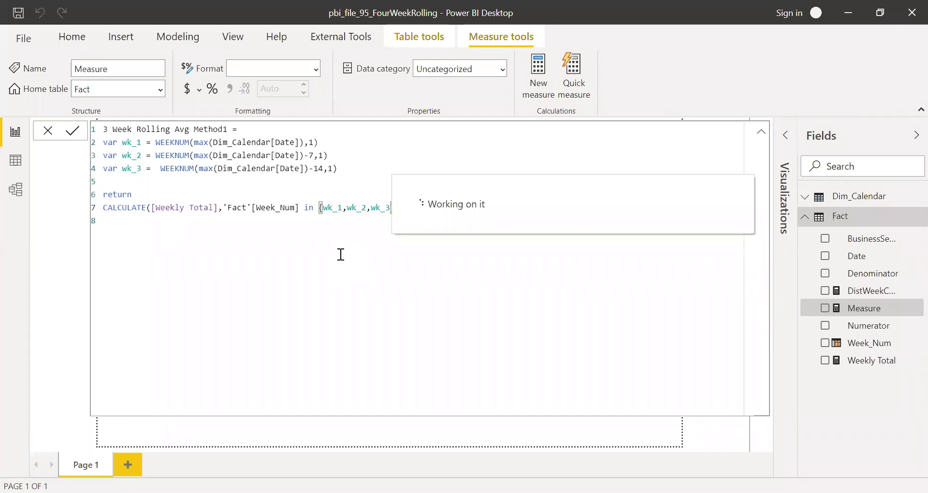
pyautogui.click(761, 136)
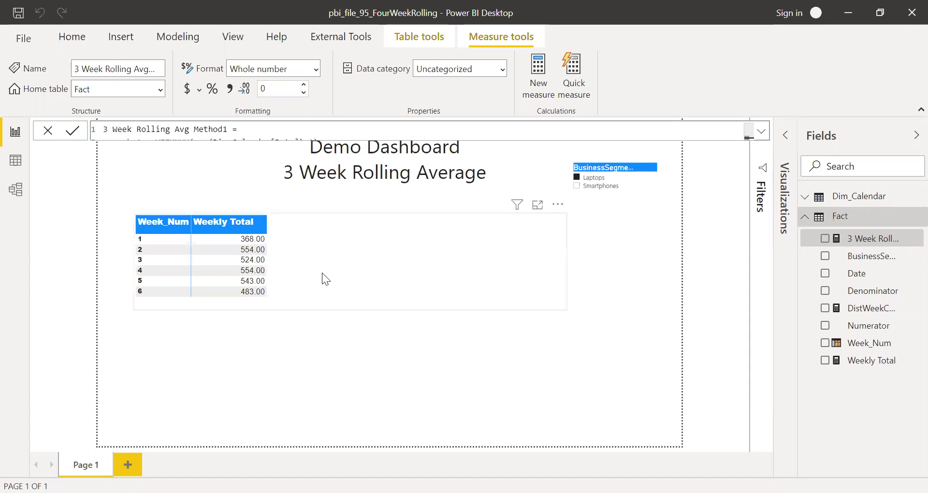
pyautogui.press('Escape')
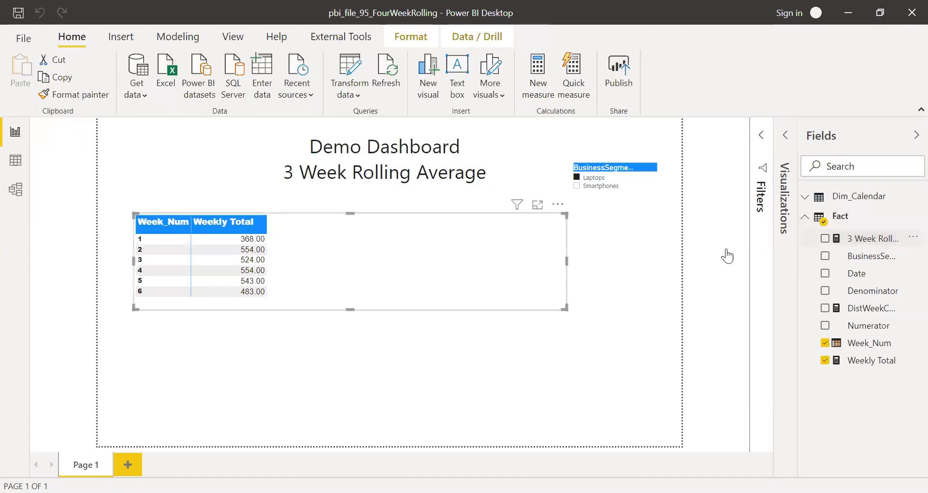
pyautogui.moveTo(725, 248); pyautogui.dragTo(332, 248)
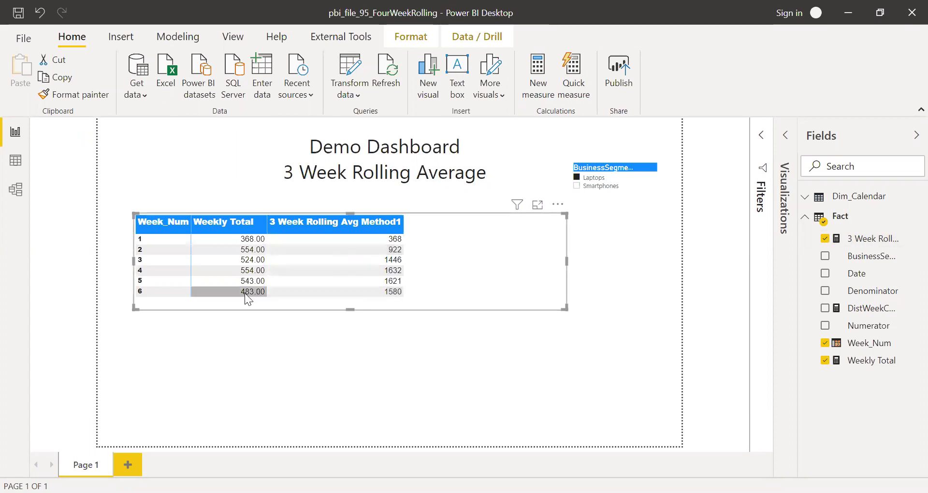
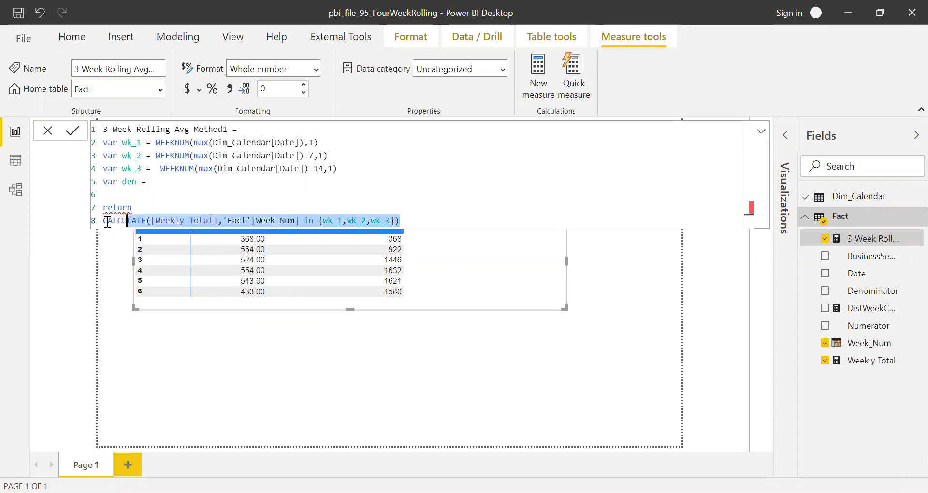
# Step: Set the variable den to a copy of the returned CALCULATE expression, replacing its [Weekly Total] argument with the DISTINCTCOUNT function
pyautogui.click(176, 182)
pyautogui.write("CALCULATE([Weekly Total],'Fact'[Week_Num] in {wk_1,wk_2,wk_3})")
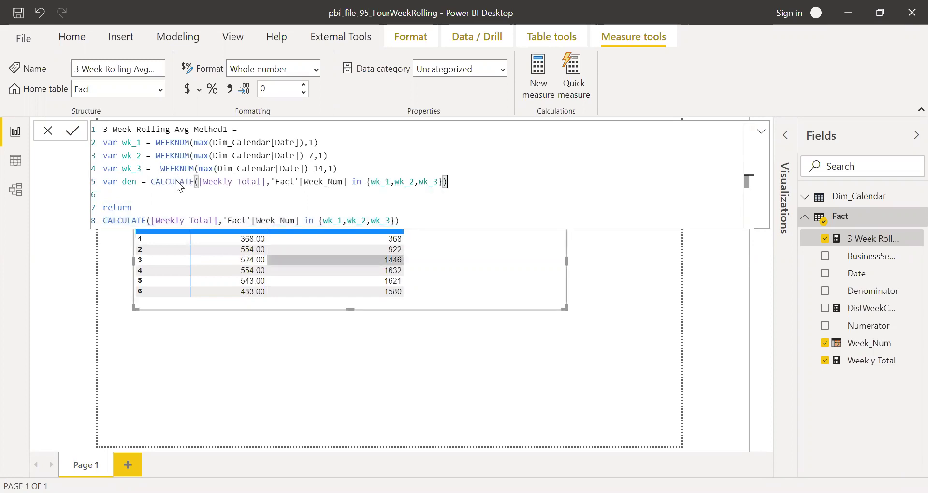
pyautogui.click(265, 181)
pyautogui.hotkey('ctrl', 'shift', 'Left')
pyautogui.hotkey('ctrl', 'shift', 'Left')
pyautogui.hotkey('ctrl', 'shift', 'Left')
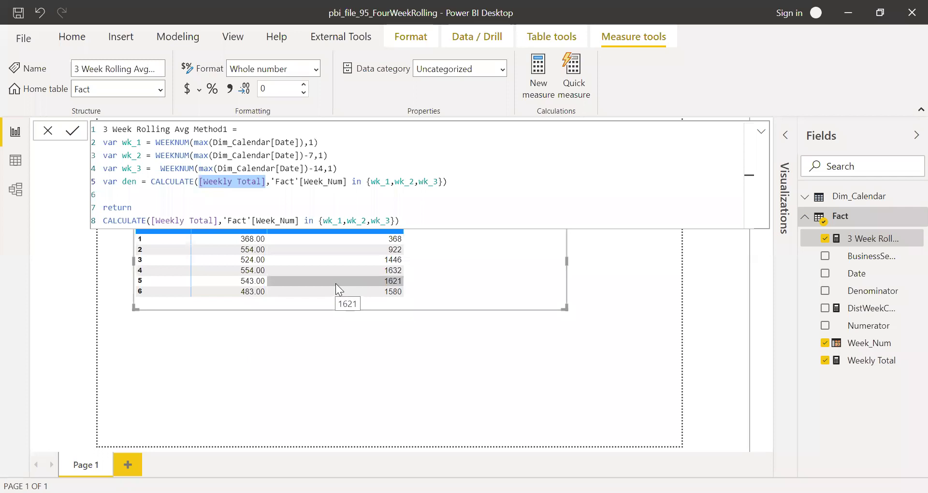
pyautogui.press('BackSpace')
pyautogui.press('Escape')
pyautogui.write('count')
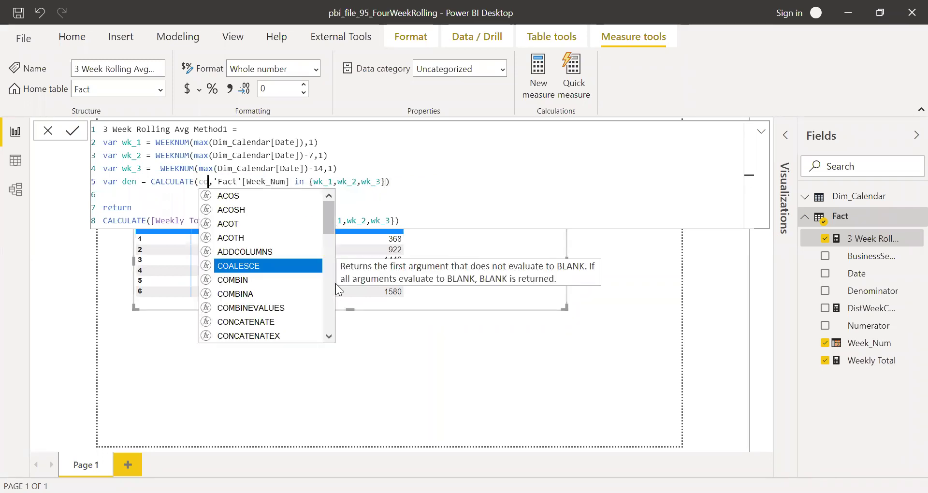
pyautogui.press('Down')
pyautogui.press('Down')
pyautogui.press('Down')
pyautogui.press('Down')
pyautogui.press('Down')
pyautogui.press('Down')
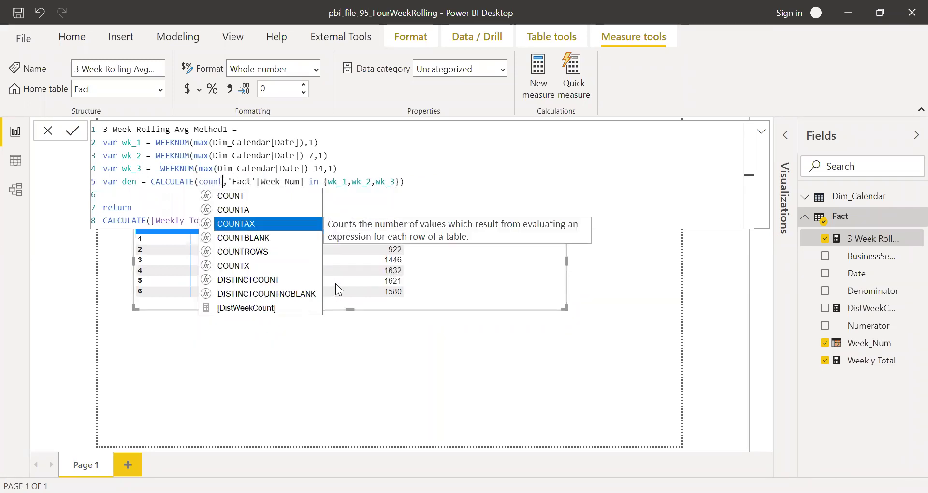
pyautogui.press('Tab')
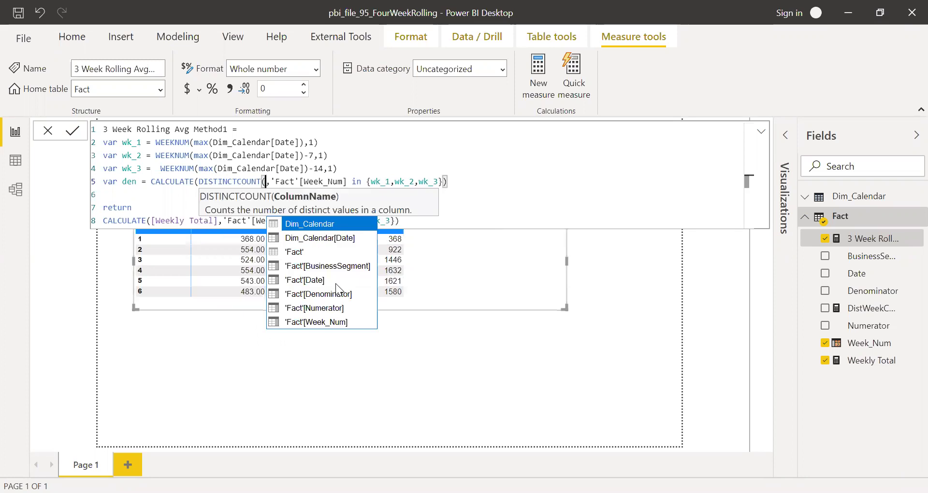
# Step: Complete den's DISTINCTCOUNT function with the column 'Fact'[Week_Num] and close its parenthesis
pyautogui.press('Down')
pyautogui.press('Down')
pyautogui.press('Down')
pyautogui.press('Down')
pyautogui.press('Down')
pyautogui.press('Down')
pyautogui.press('Down')
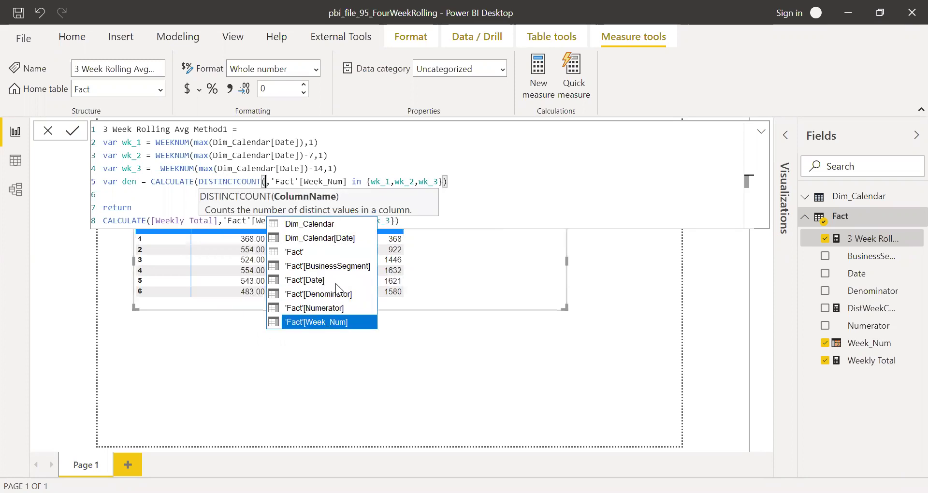
pyautogui.press('Tab')
pyautogui.write(')')
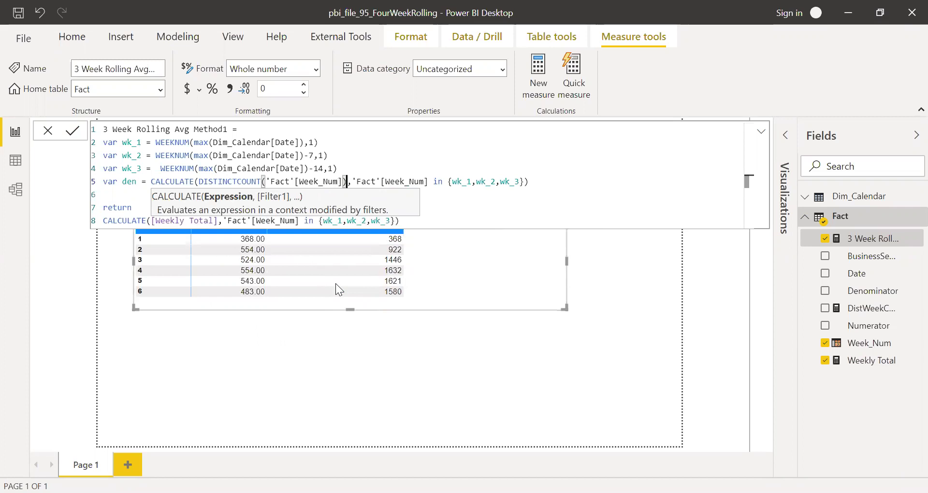
pyautogui.click(552, 177)
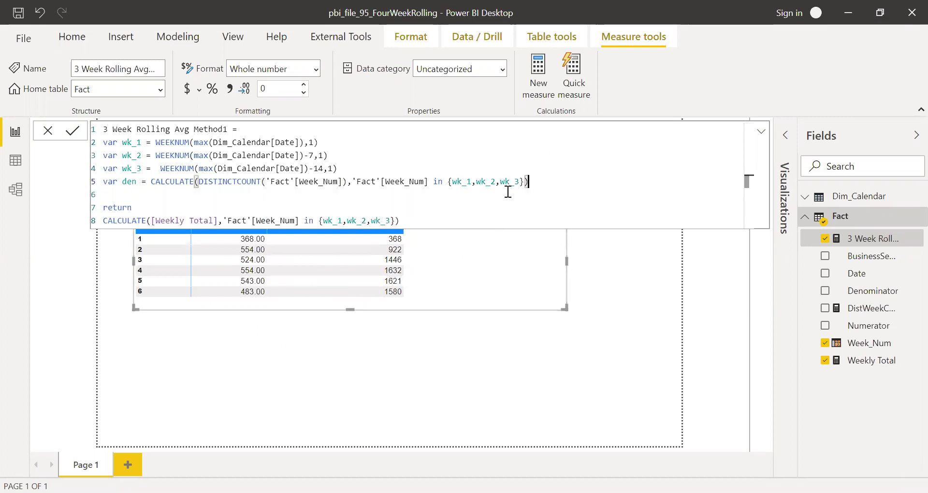
# Step: Divide the returned CALCULATE expression by the variable den, then commit the measure and collapse its formula editor
pyautogui.doubleClick(129, 181)
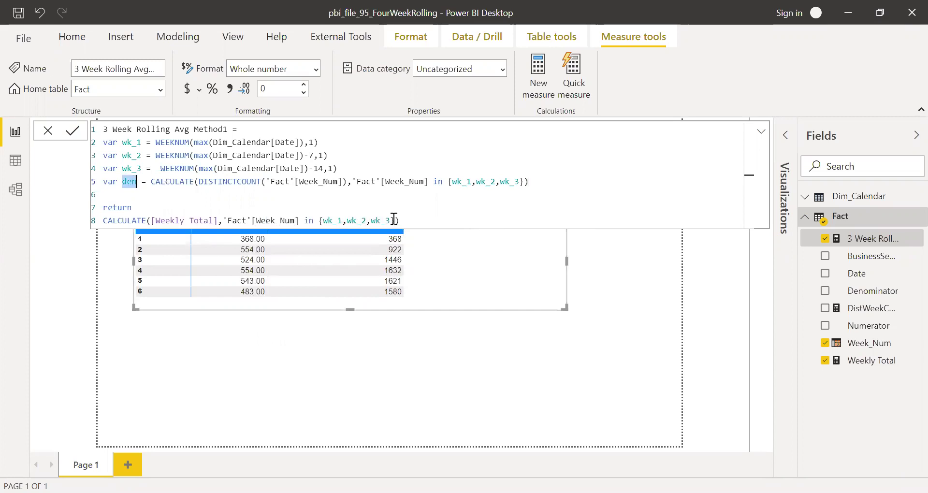
pyautogui.click(424, 221)
pyautogui.write('/')
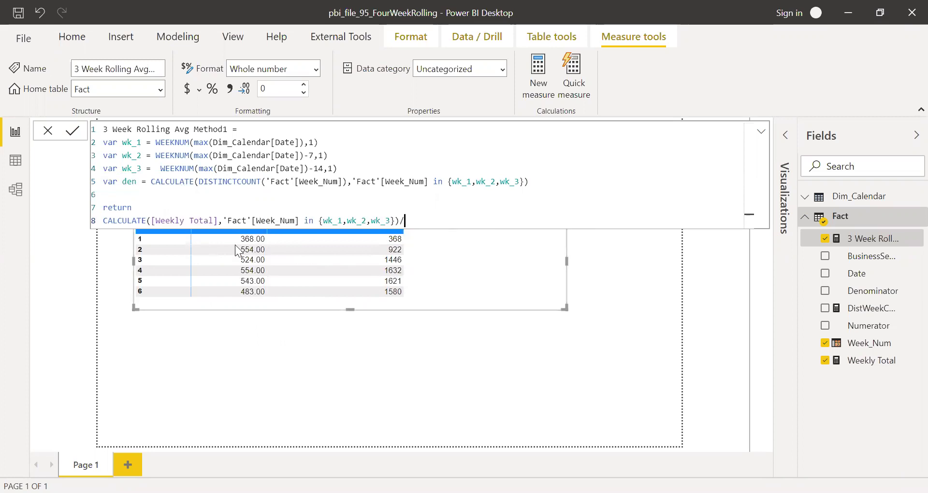
pyautogui.moveTo(233, 238); pyautogui.dragTo(252, 229)
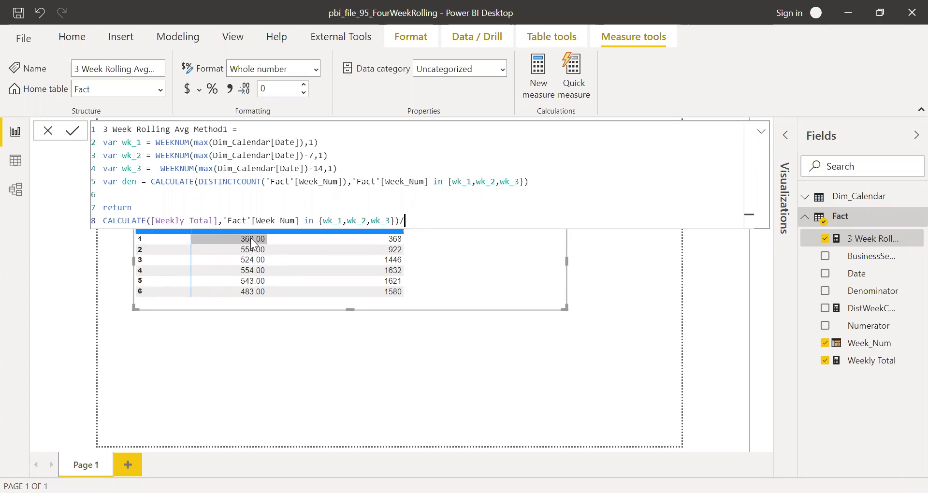
pyautogui.click(402, 221)
pyautogui.write('/')
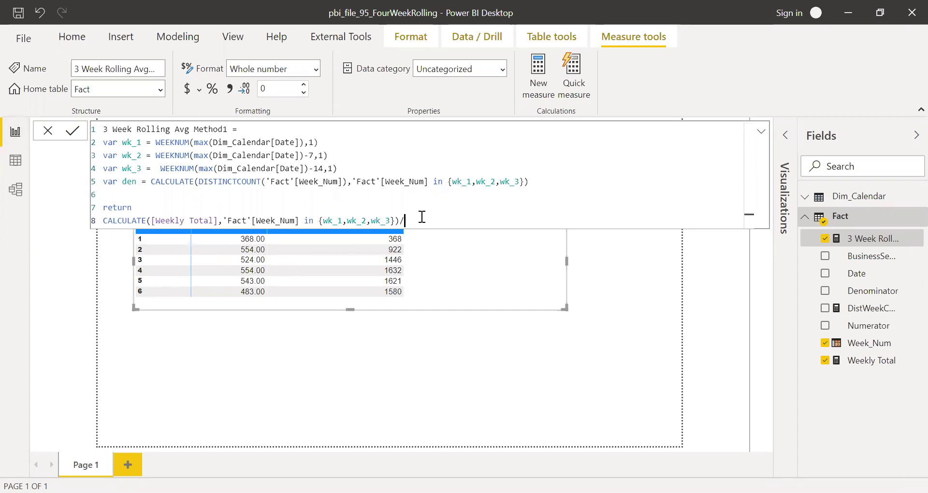
pyautogui.write('den')
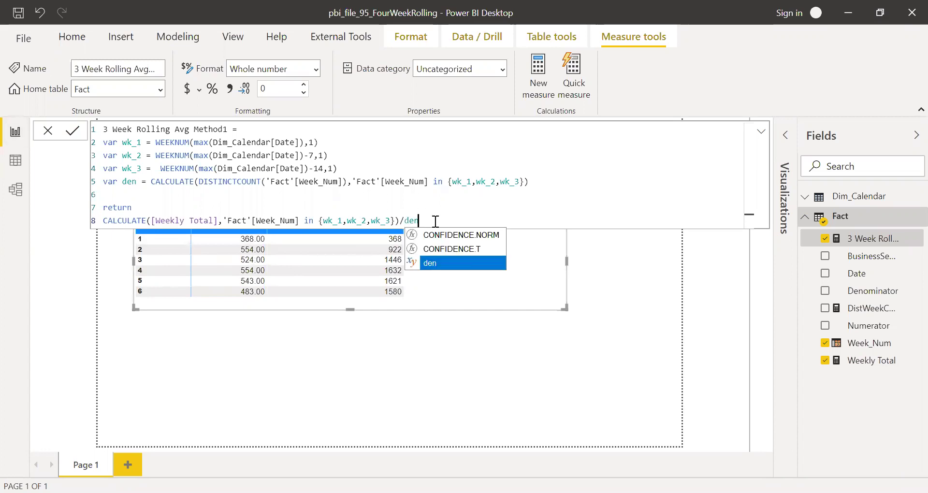
pyautogui.press('Escape')
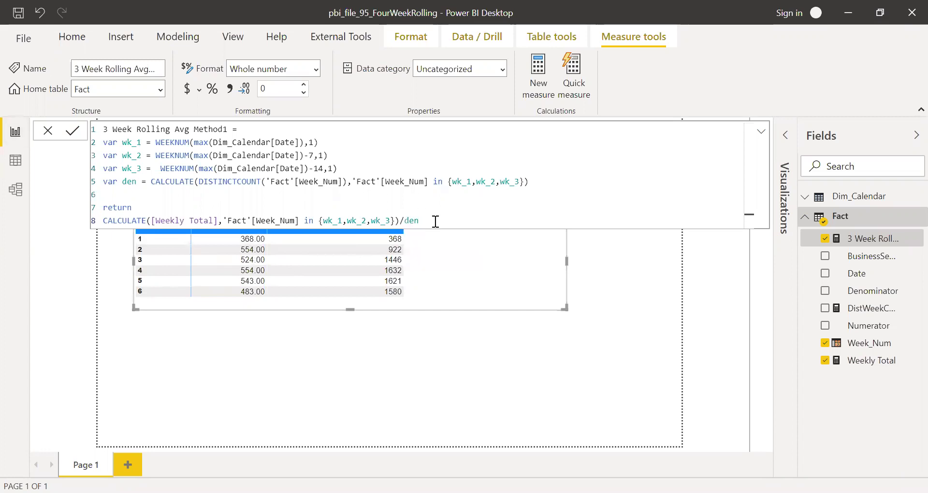
pyautogui.click(760, 131)
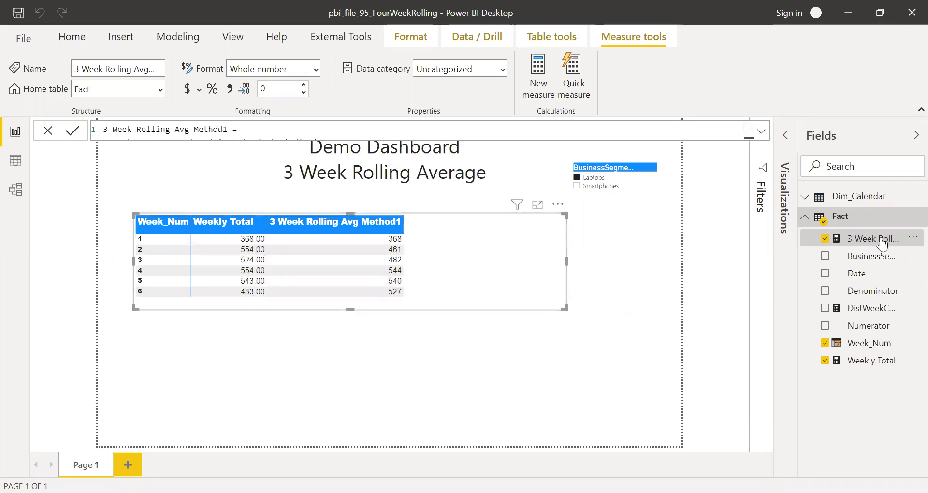
# Step: Set the 3 Week Rolling Avg Method1 measure to 2 decimal places and review its full formula
pyautogui.click(304, 84)
pyautogui.click(304, 84)
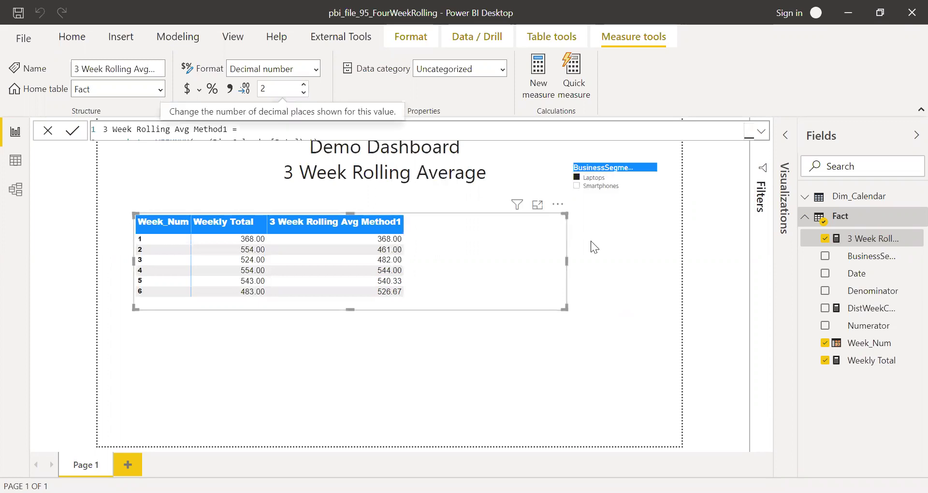
pyautogui.click(761, 131)
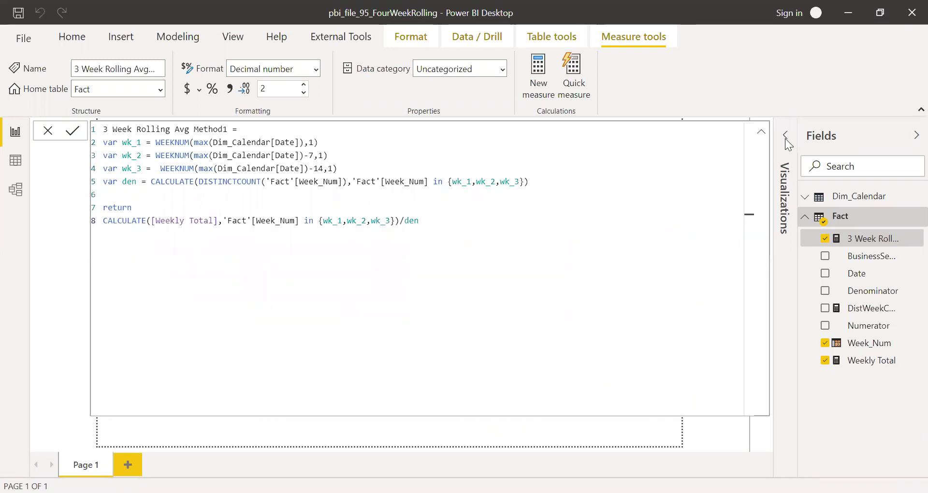
pyautogui.click(760, 134)
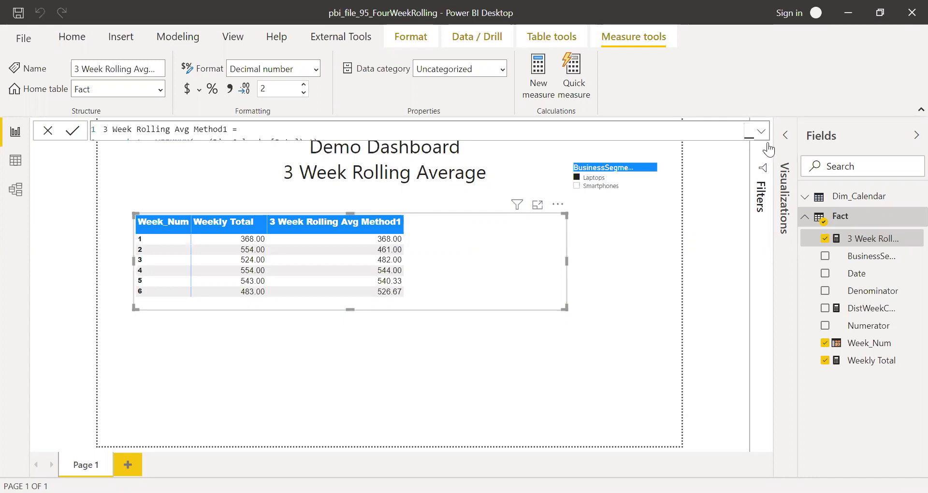
# Step: Create a new measure in the Fact table named 3 Week Rolling Avg Method2 and expand its formula editor
pyautogui.rightClick(858, 222)
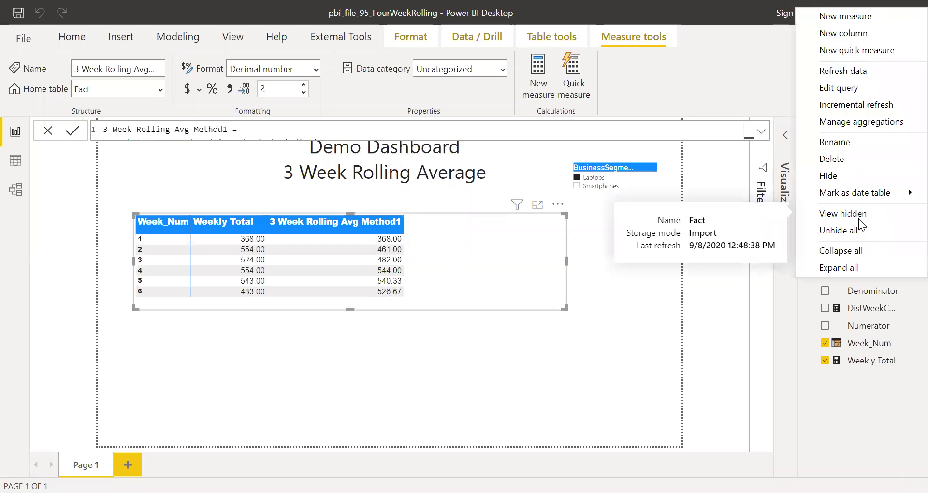
pyautogui.click(846, 17)
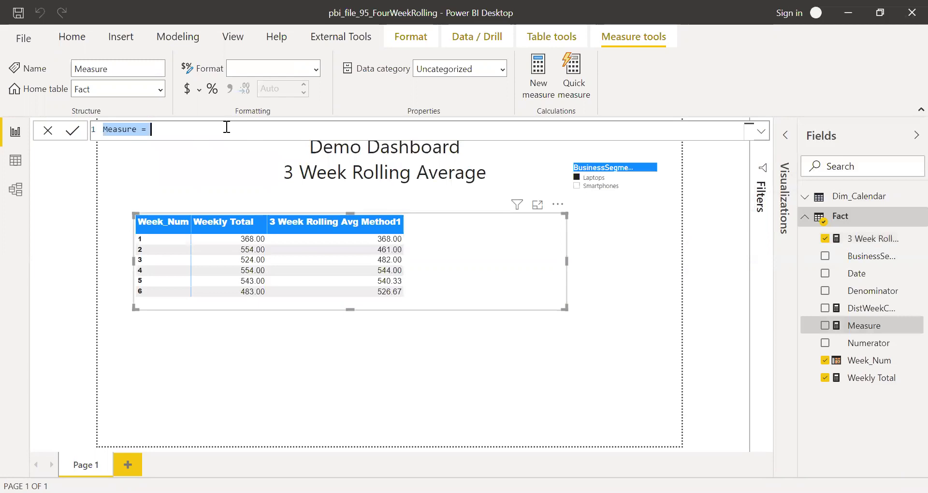
pyautogui.write('3 Week Rolling Avg Method1')
pyautogui.press('BackSpace')
pyautogui.write('2 ')
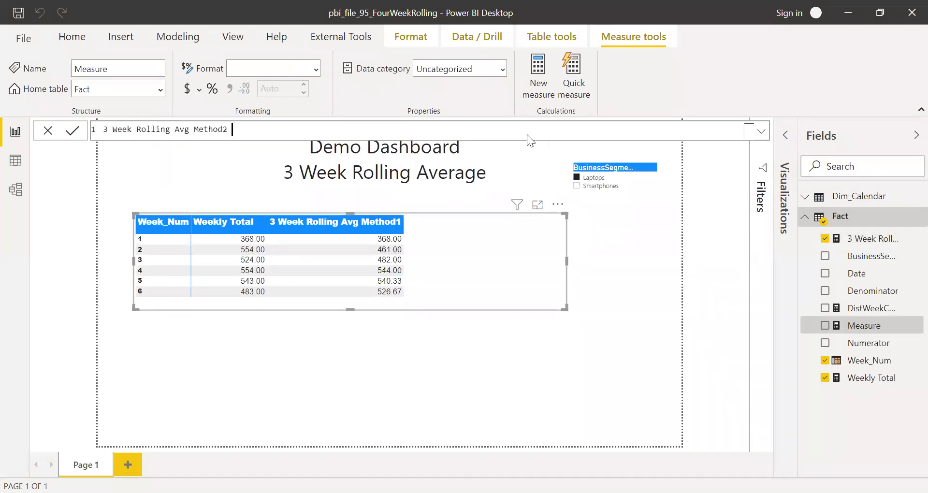
pyautogui.write('=')
pyautogui.click(761, 134)
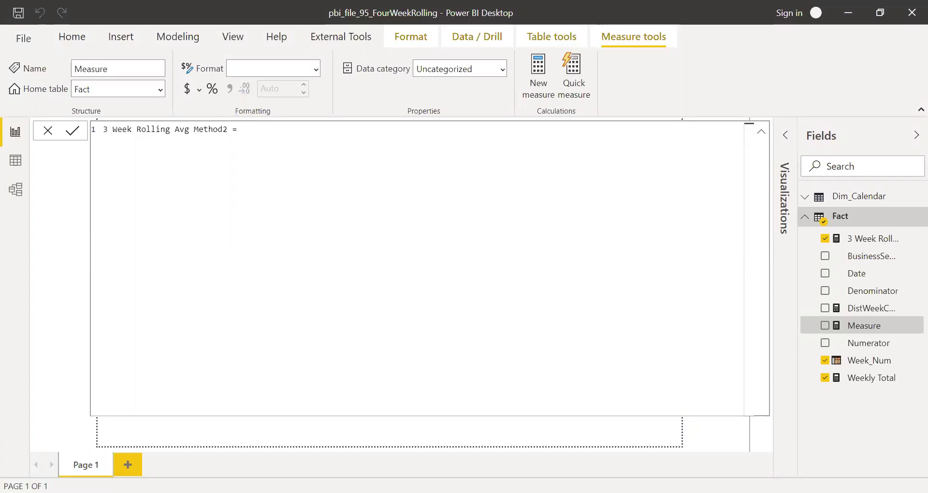
# Step: Define the variable start_day as min(Dim_Calendar[Date])- 14 on a new line of the measure
pyautogui.hotkey('shift', 'Return')
pyautogui.write('var start_day = min')
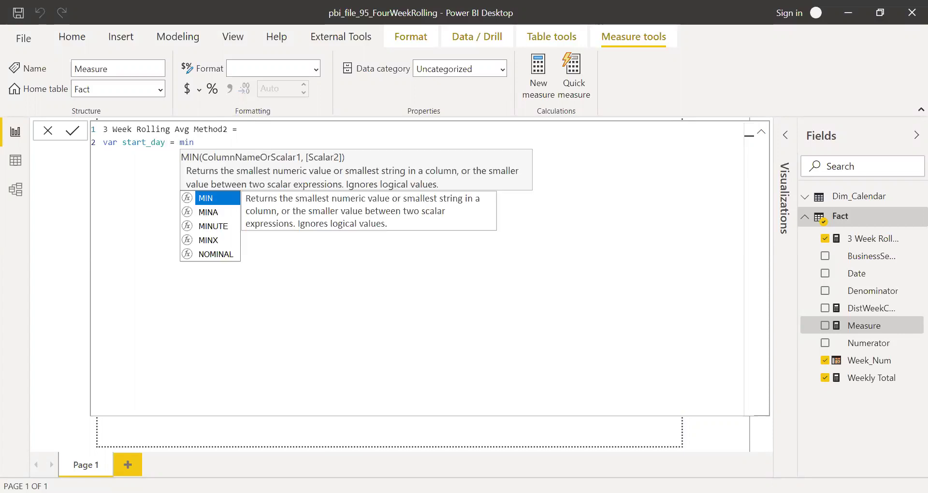
pyautogui.write('(')
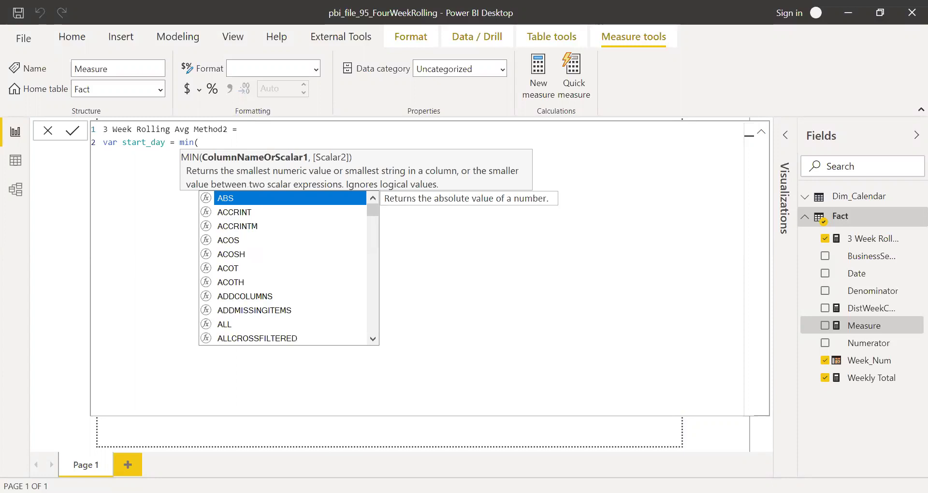
pyautogui.write('dim')
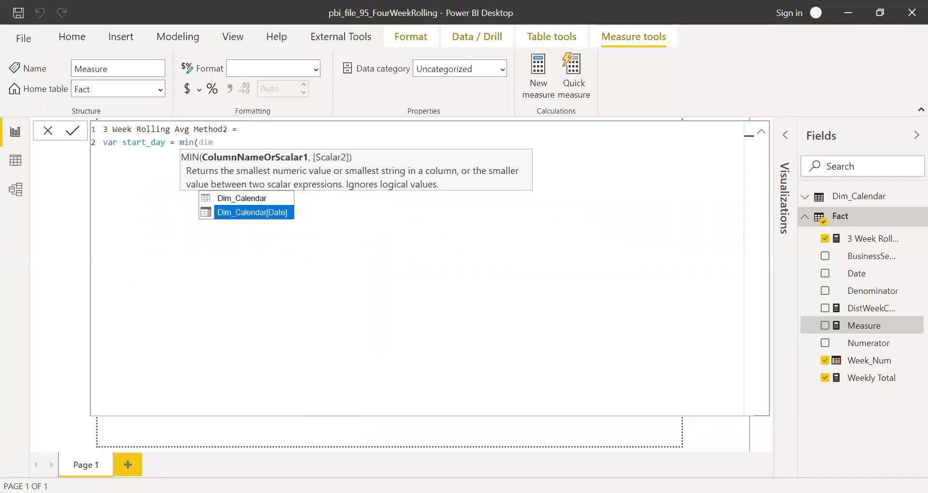
pyautogui.press('Tab')
pyautogui.write(')')
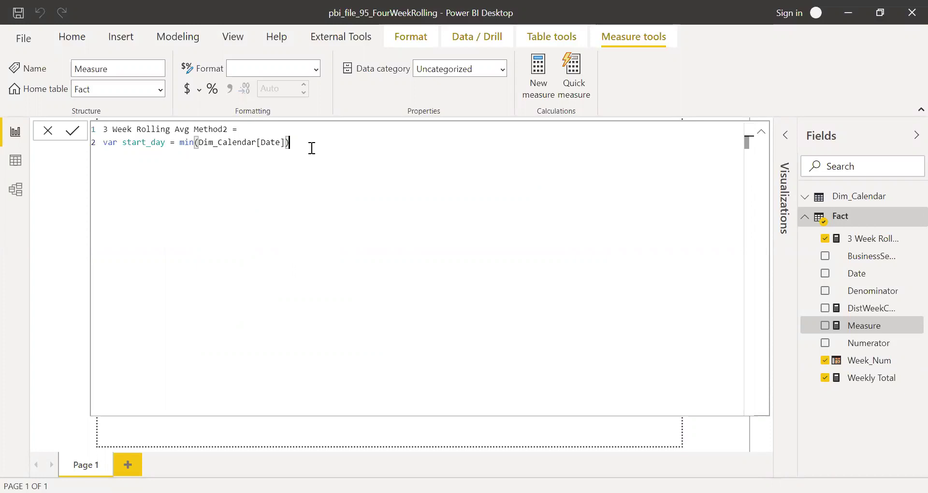
pyautogui.write('- 14')
pyautogui.moveTo(319, 142); pyautogui.dragTo(98, 144)
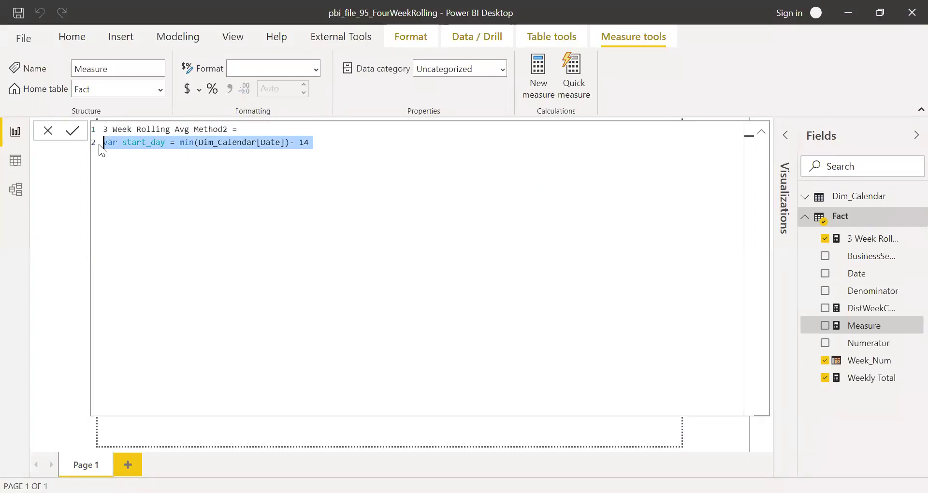
pyautogui.click(326, 143)
# Step: Define the variable end_day as max(Dim_Calendar[Date]) on the line below start_day
pyautogui.hotkey('shift', 'Return')
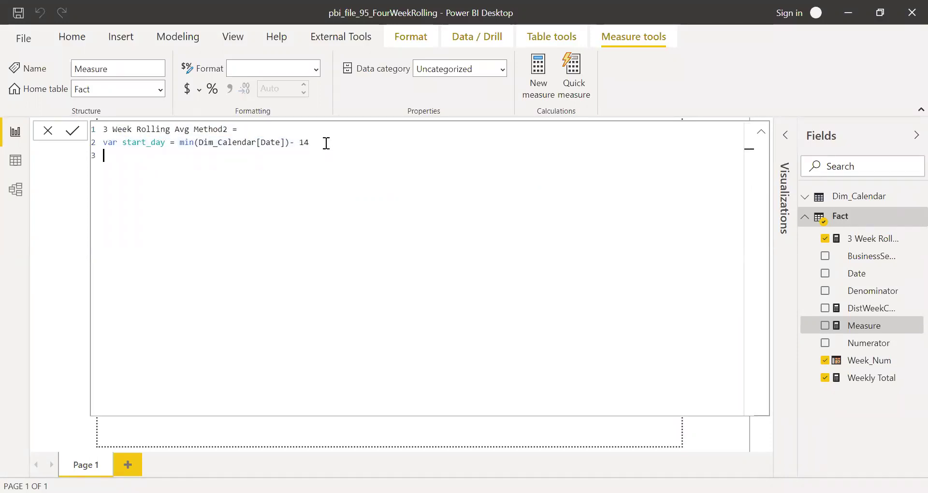
pyautogui.write('var end_day')
pyautogui.write('= max')
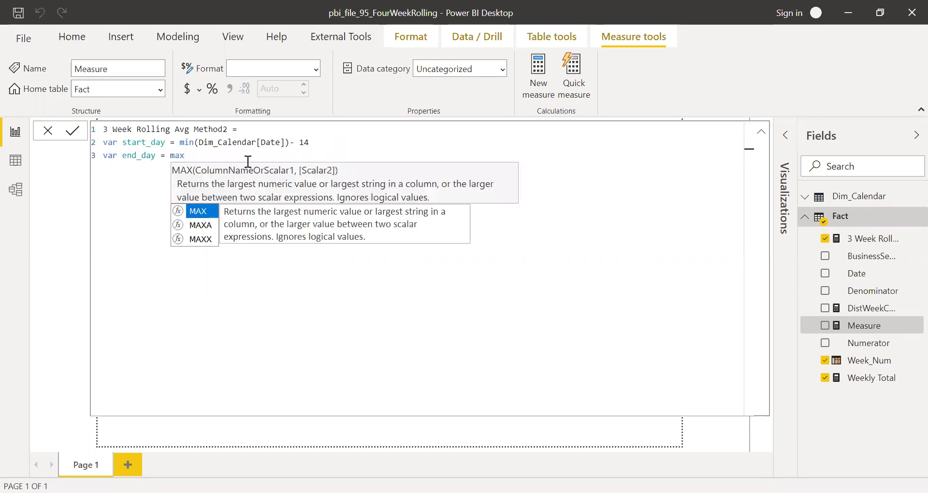
pyautogui.write('(dim')
pyautogui.press('Down')
pyautogui.press('Tab')
pyautogui.press('Escape')
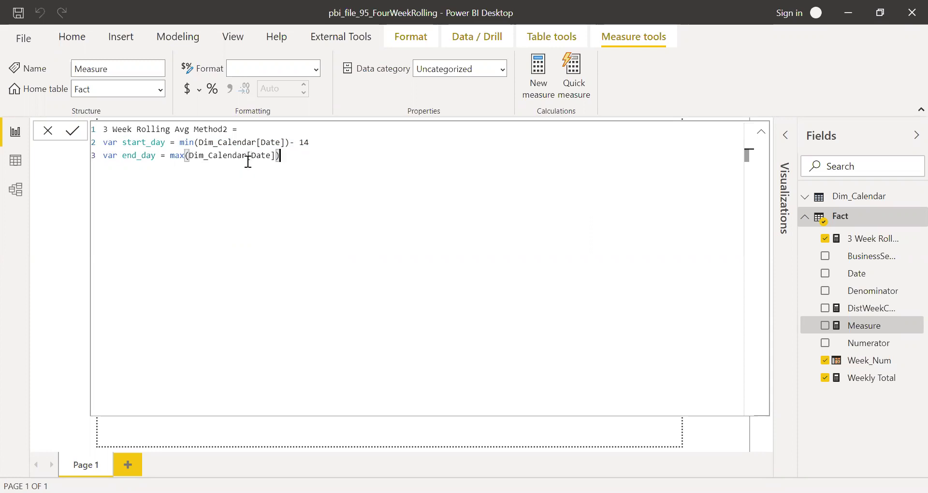
pyautogui.write(')')
# Step: Add a return statement below the variables, separated by a blank line, and start a new line under it
pyautogui.press('Return')
pyautogui.press('Return')
pyautogui.write('r')
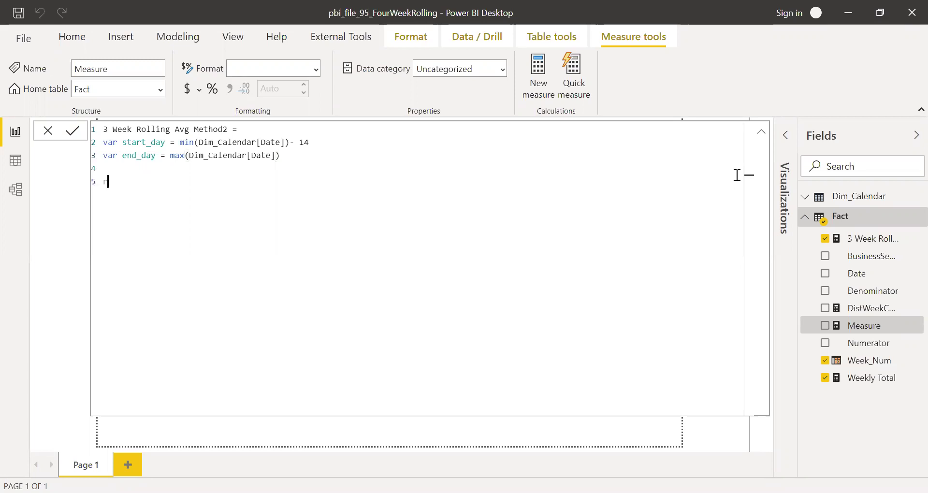
pyautogui.write('eturn')
pyautogui.press('Return')
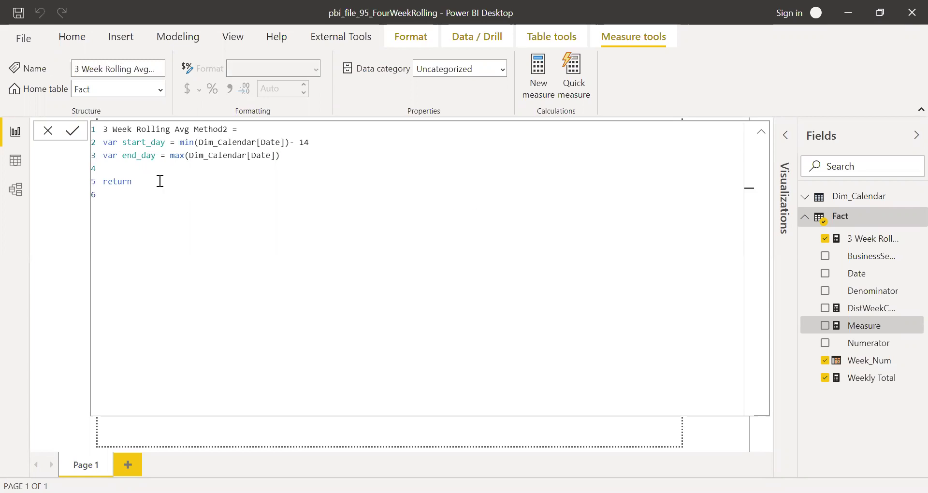
# Step: Begin the returned expression with a CALCULATE function that takes [Weekly Total] as its first argument
pyautogui.write('ca')
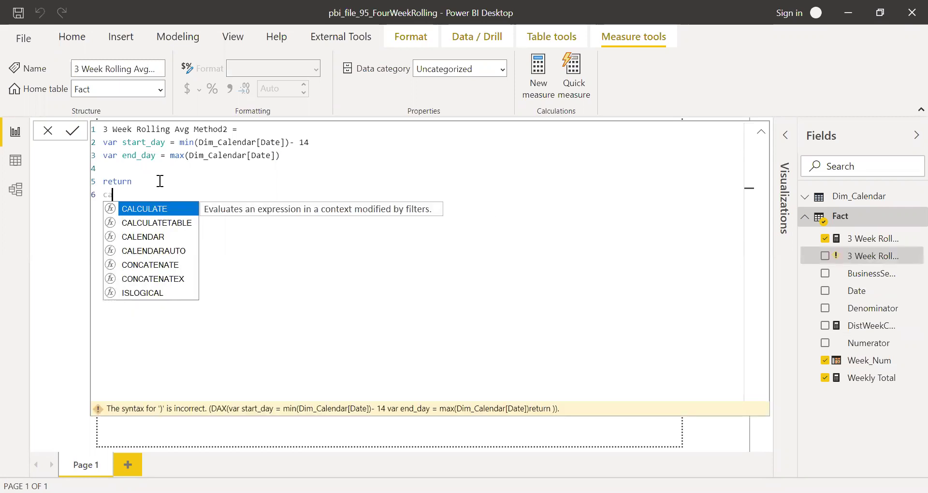
pyautogui.press('Tab')
pyautogui.write('(')
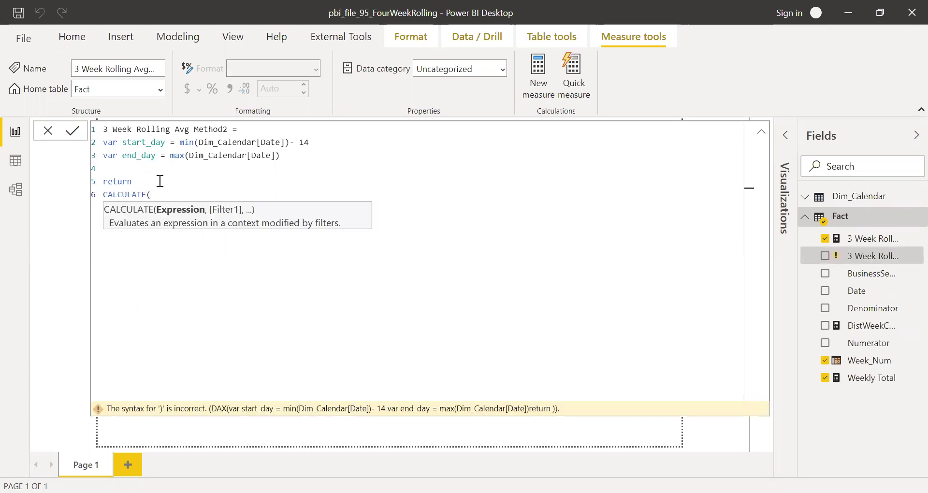
pyautogui.write('w')
pyautogui.press('Down')
pyautogui.press('Tab')
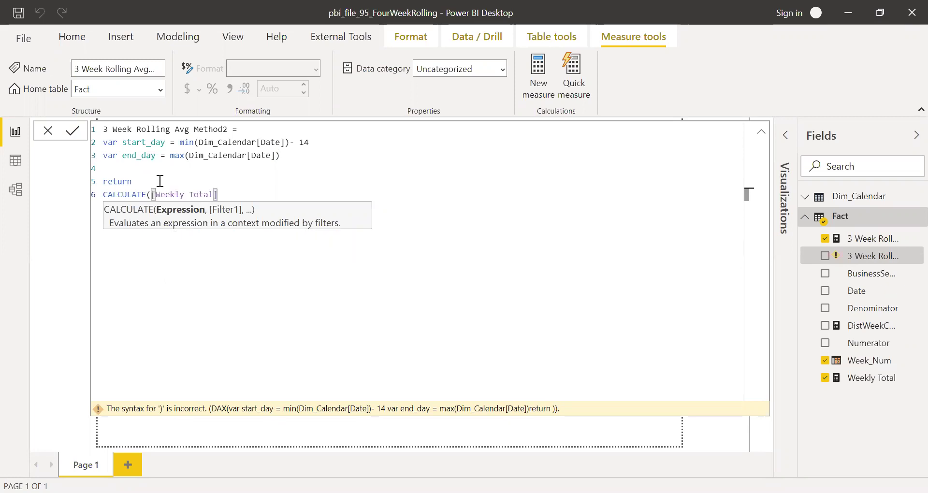
pyautogui.write(',')
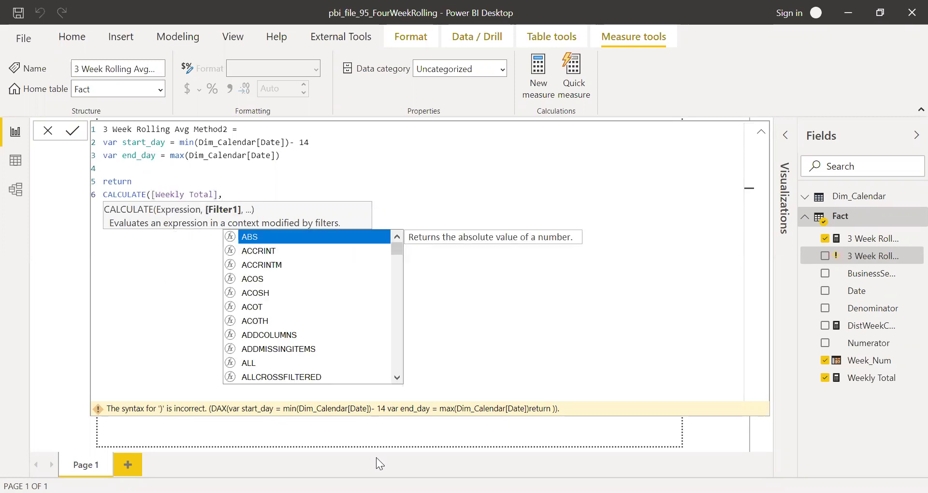
pyautogui.press('Escape')
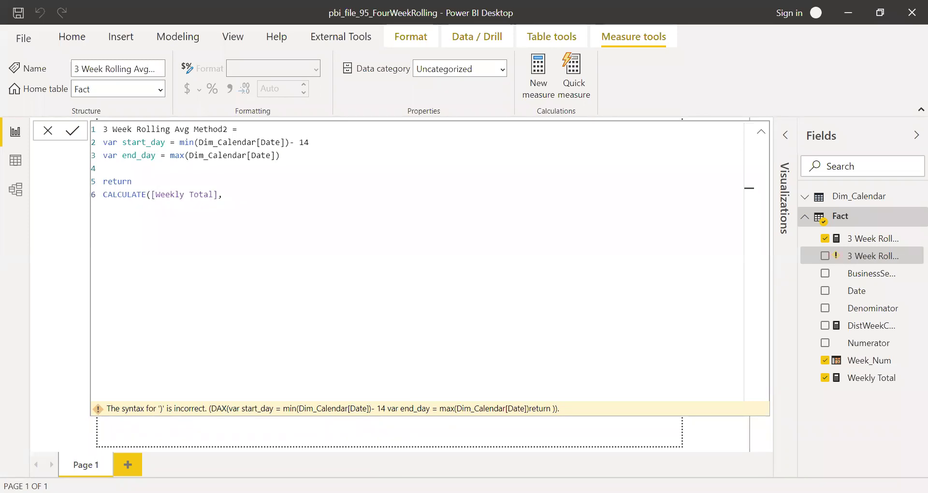
# Step: Add a DATESBETWEEN filter to the CALCULATE expression, with Dim_Calendar[Date] as its dates column
pyautogui.write('dates')
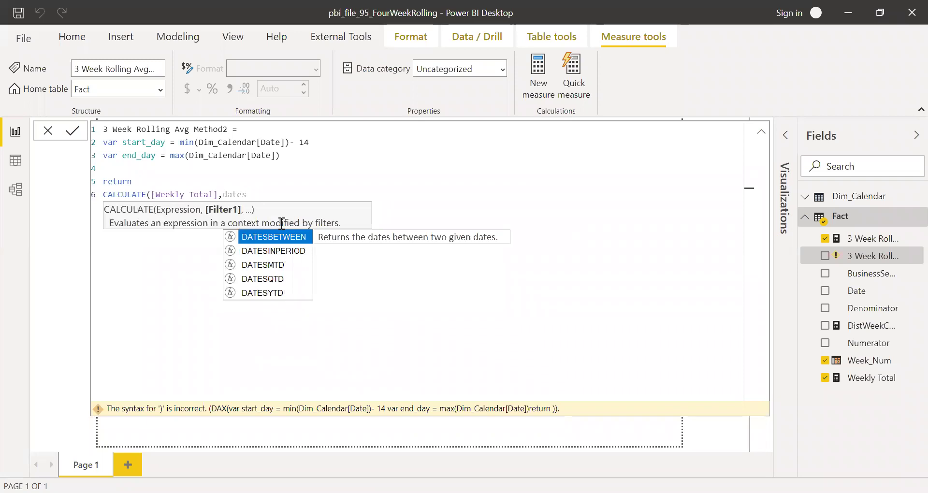
pyautogui.press('Tab')
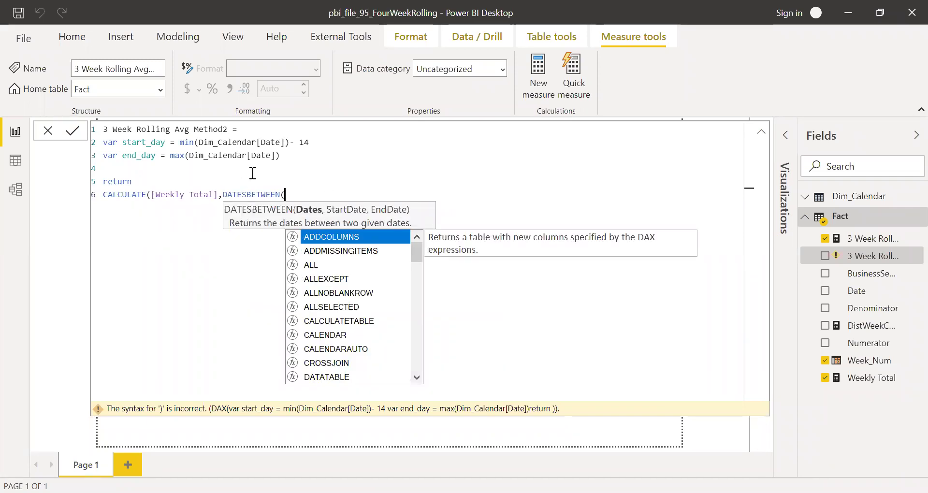
pyautogui.press('Escape')
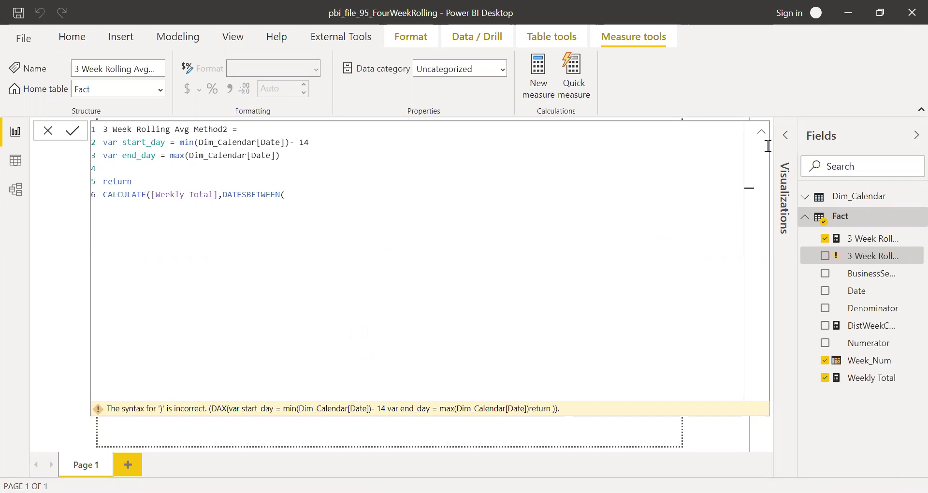
pyautogui.write('dim')
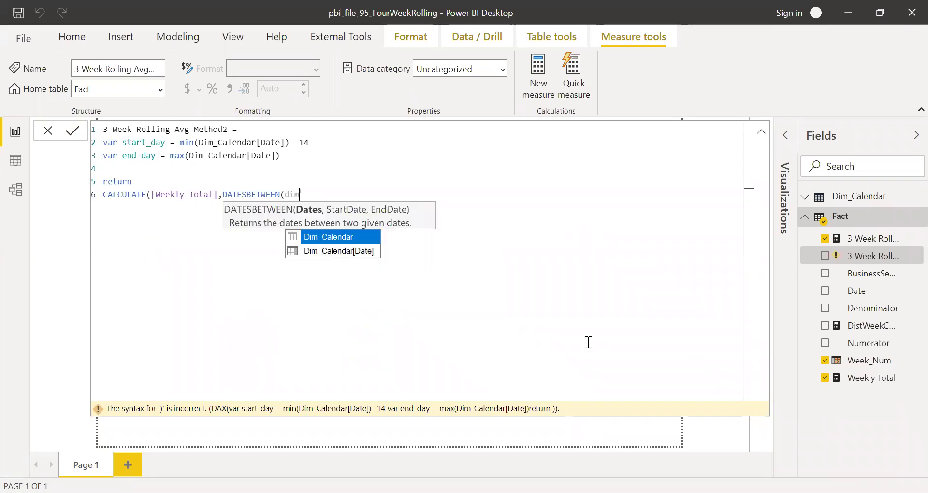
pyautogui.press('Down')
pyautogui.press('Tab')
pyautogui.write(',')
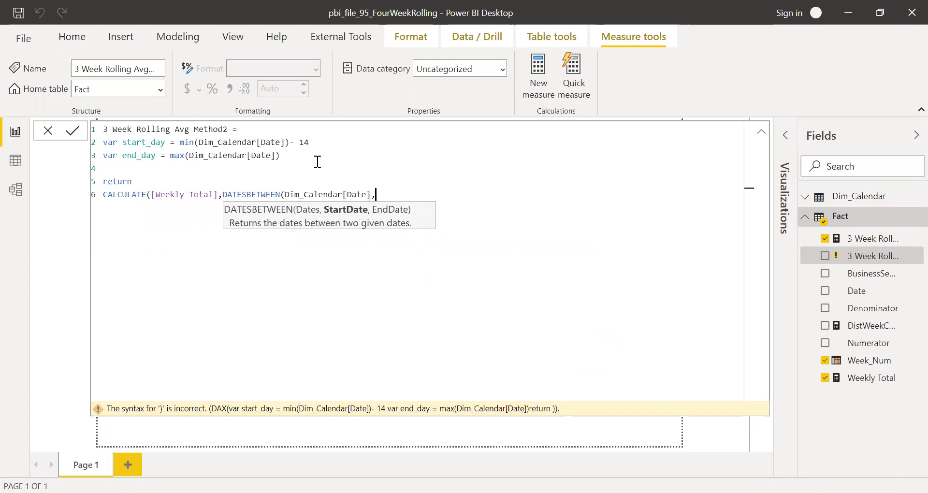
# Step: Supply the start_day variable as the start date of DATESBETWEEN
pyautogui.write('start')
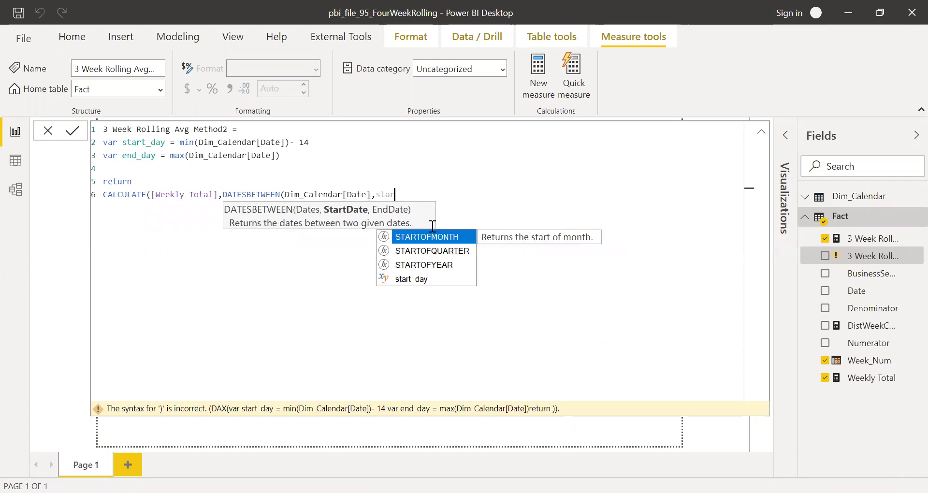
pyautogui.press('Down')
pyautogui.press('Down')
pyautogui.press('Down')
pyautogui.press('Tab')
pyautogui.write(',')
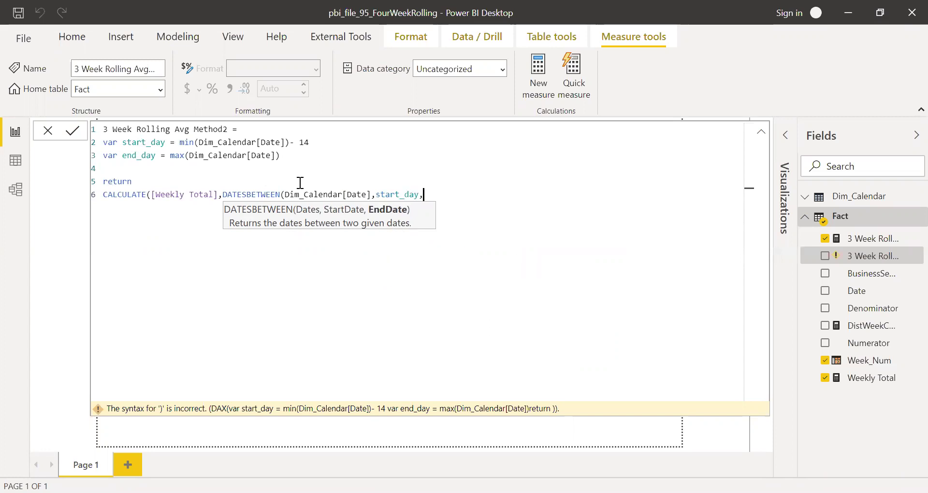
# Step: Supply the end_day variable as the end date and close the DATESBETWEEN function
pyautogui.write('end')
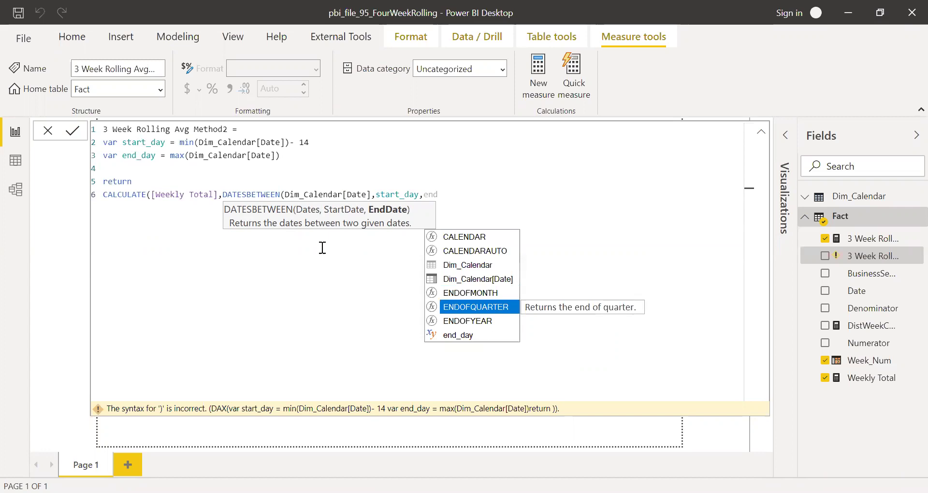
pyautogui.press('Down')
pyautogui.press('Down')
pyautogui.press('Tab')
pyautogui.write(')')
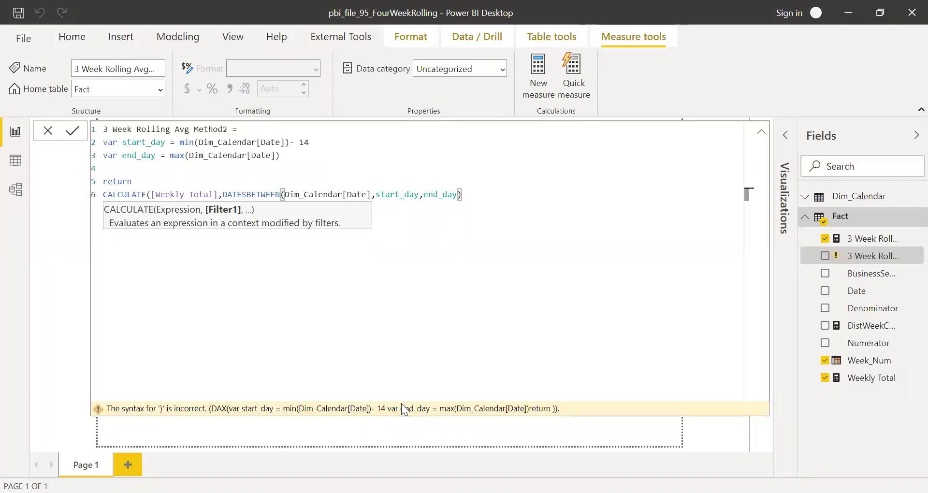
pyautogui.press('Escape')
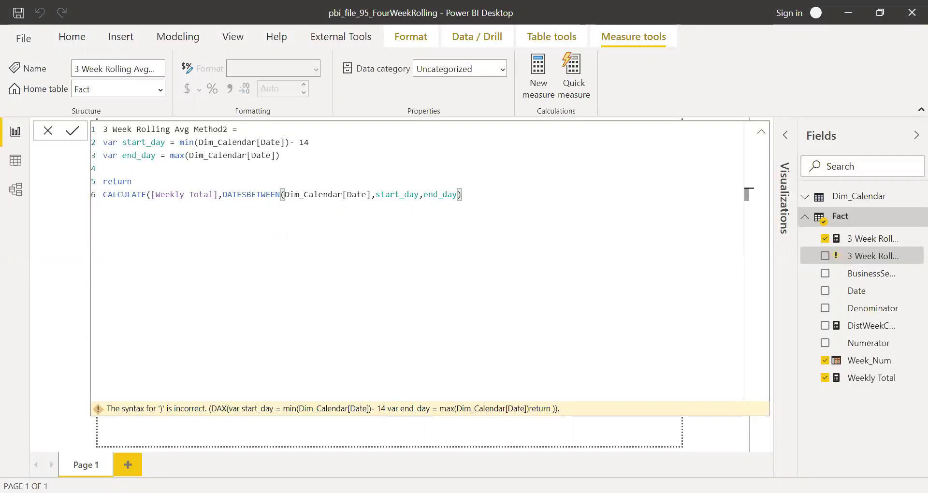
# Step: Close and commit the 3 Week Rolling Avg Method2 formula, then add the measure to the weekly table visual
pyautogui.write(')')
pyautogui.press('Return')
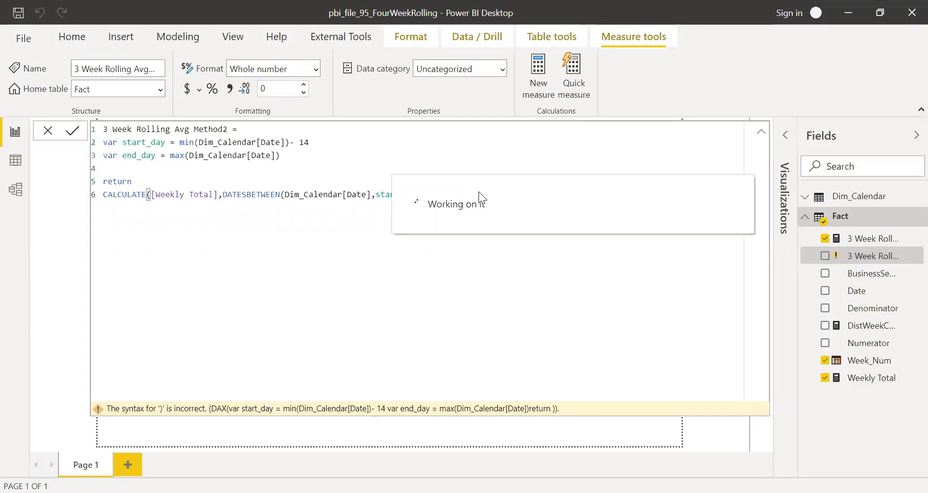
pyautogui.click(761, 135)
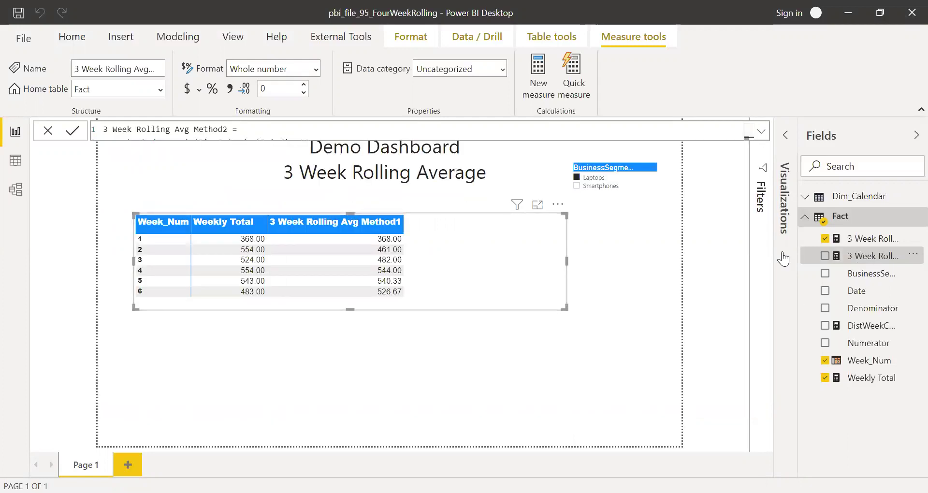
pyautogui.click(824, 256)
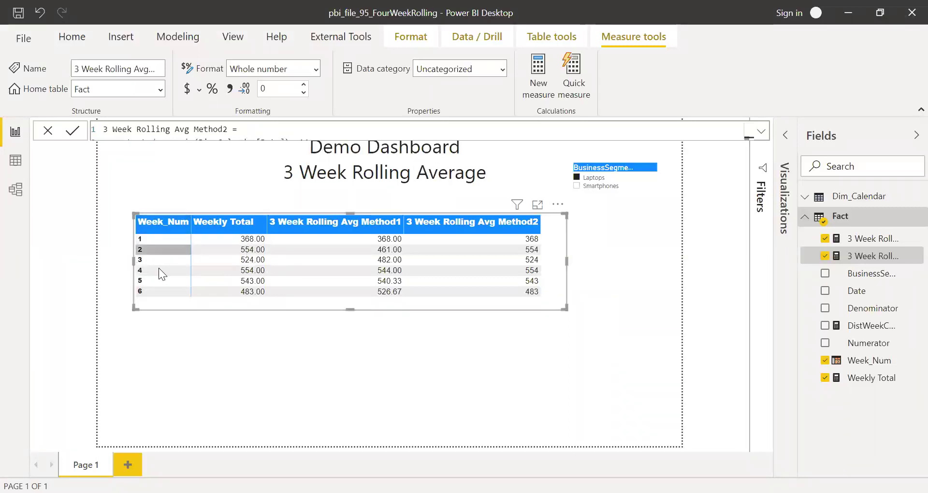
# Step: Reopen the Method2 formula and begin a REMOVEFILTERS function as a second CALCULATE filter after DATESBETWEEN
pyautogui.click(760, 132)
pyautogui.press('BackSpace')
pyautogui.write(',')
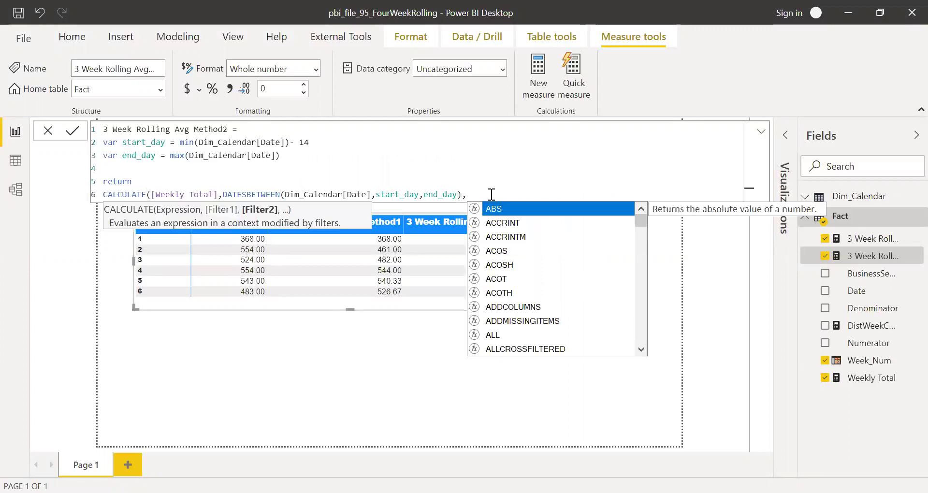
pyautogui.write('REMOVE')
pyautogui.press('Tab')
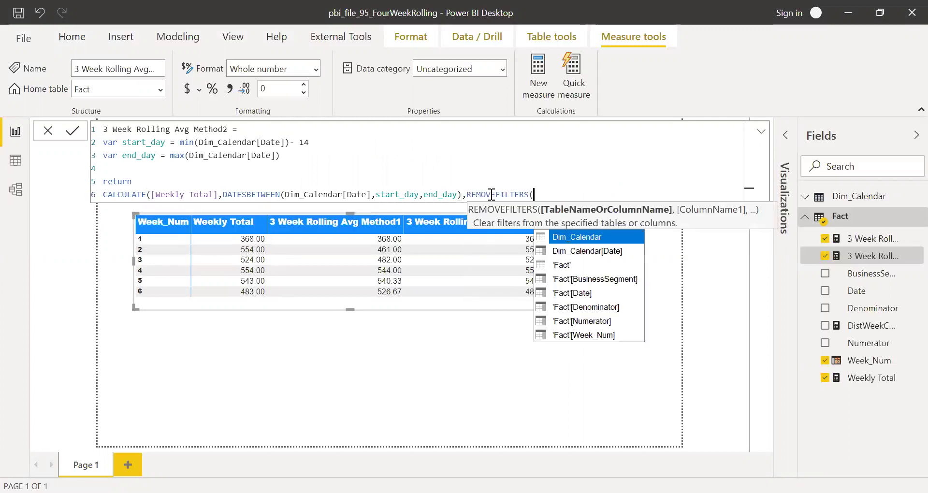
# Step: Use 'Fact'[Week_Num] as the REMOVEFILTERS column, close both functions and commit the measure
pyautogui.press('Down')
pyautogui.press('Down')
pyautogui.press('Down')
pyautogui.press('Down')
pyautogui.press('Down')
pyautogui.press('Down')
pyautogui.press('Down')
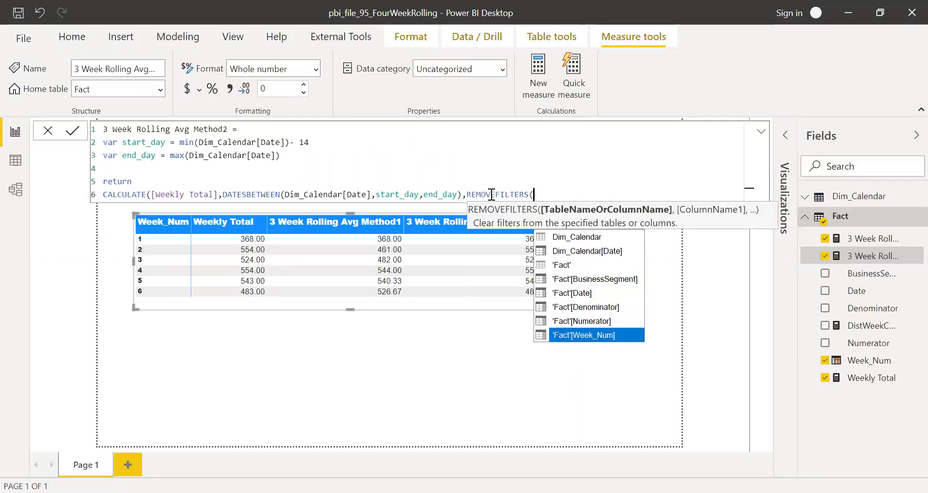
pyautogui.press('Tab')
pyautogui.write('))')
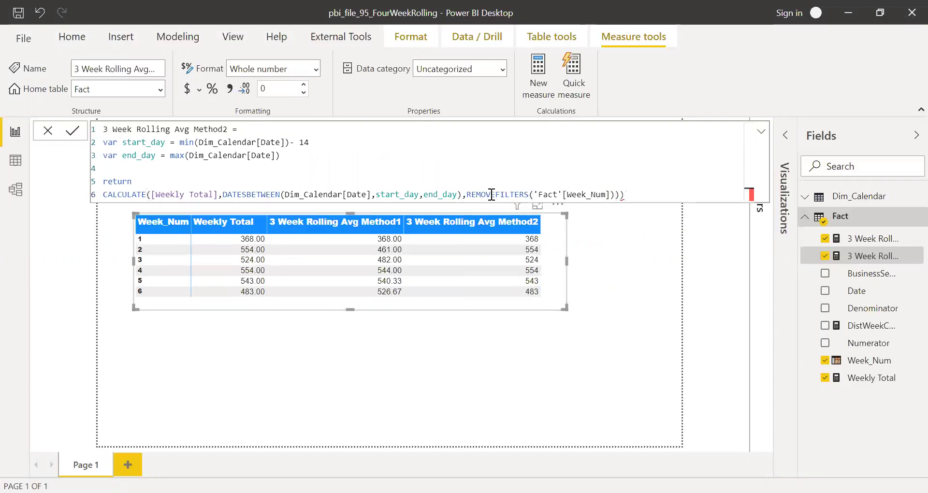
pyautogui.press('Return')
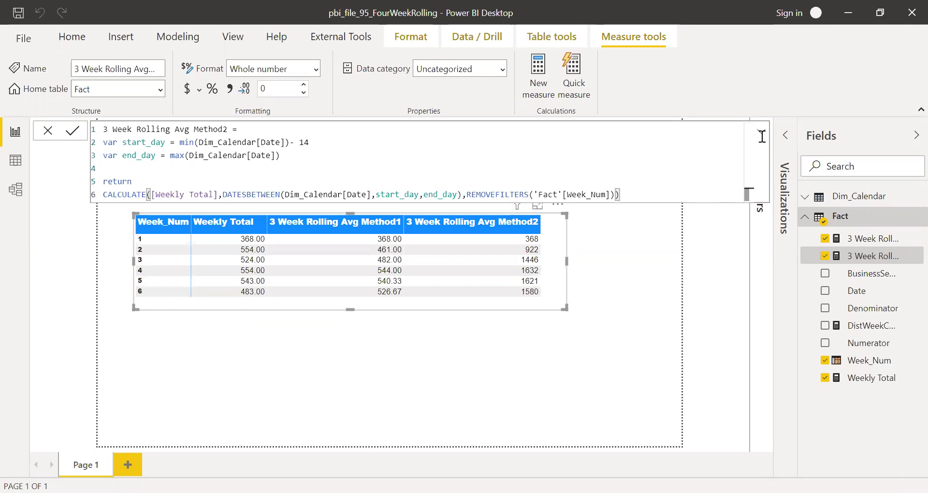
# Step: Divide the returned CALCULATE expression by a pasted copy of itself
pyautogui.moveTo(630, 198); pyautogui.dragTo(101, 194)
pyautogui.hotkey('ctrl', 'c')
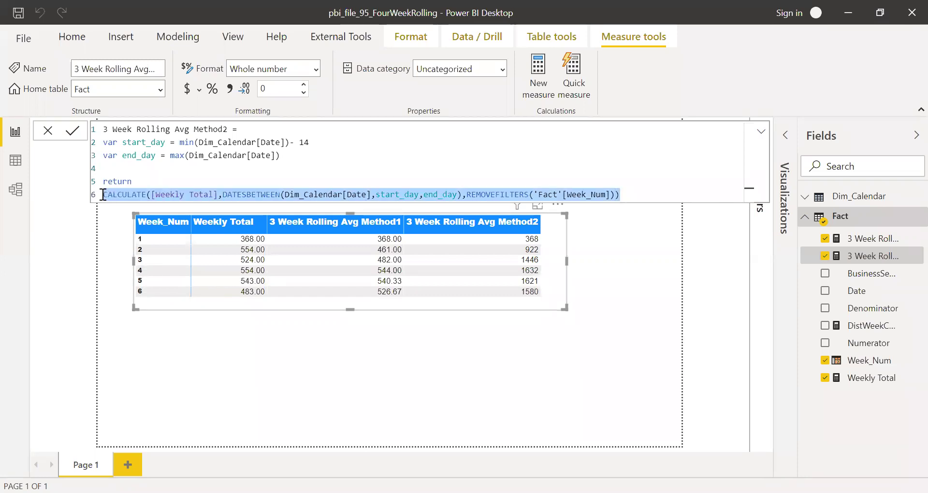
pyautogui.click(638, 194)
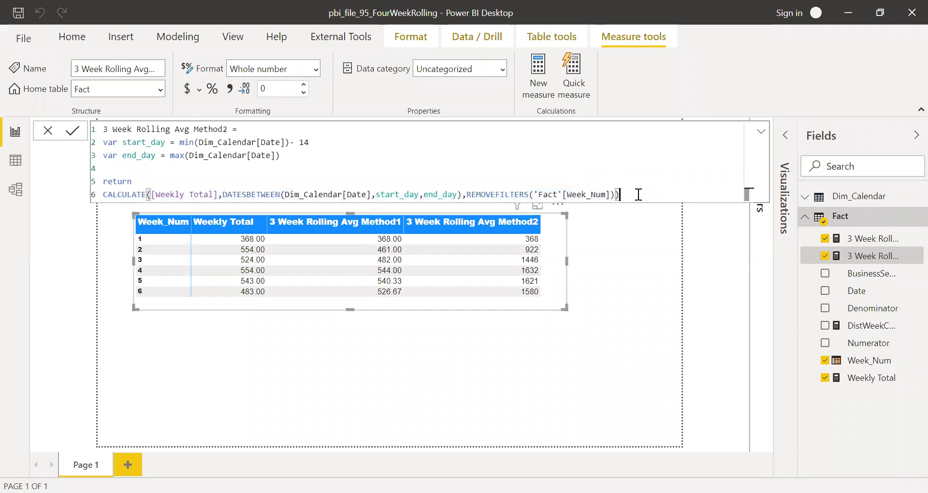
pyautogui.write('/')
pyautogui.hotkey('ctrl', 'v')
# Step: Replace [Weekly Total] in the second CALCULATE with a DISTINCTCOUNT function
pyautogui.click(673, 194)
pyautogui.keyDown('shift'); pyautogui.click(738, 194); pyautogui.keyUp('shift')
pyautogui.moveTo(384, 172); pyautogui.dragTo(740, 195)
pyautogui.moveTo(673, 194); pyautogui.dragTo(741, 195)
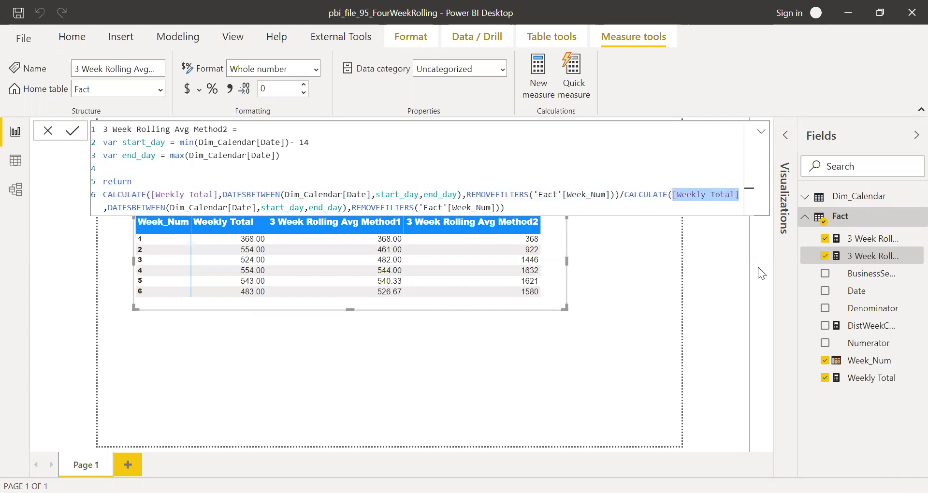
pyautogui.press('Delete')
pyautogui.write('dist')
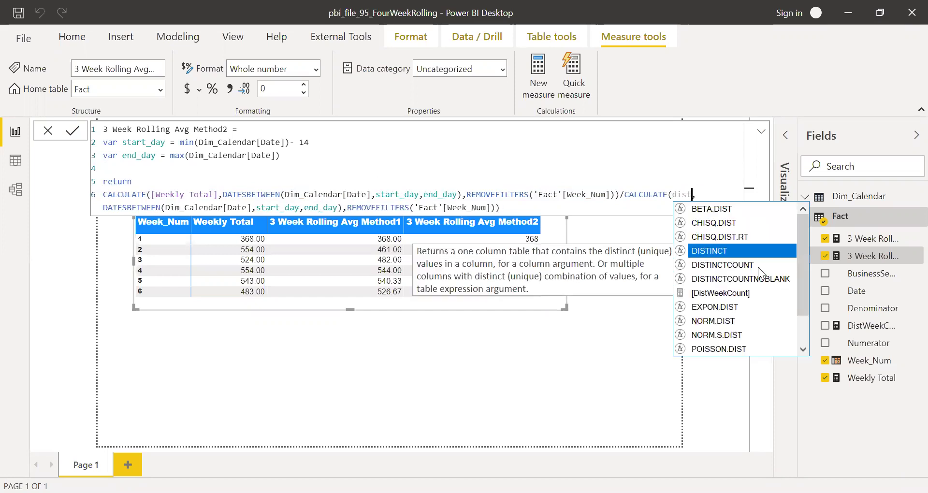
pyautogui.click(757, 266)
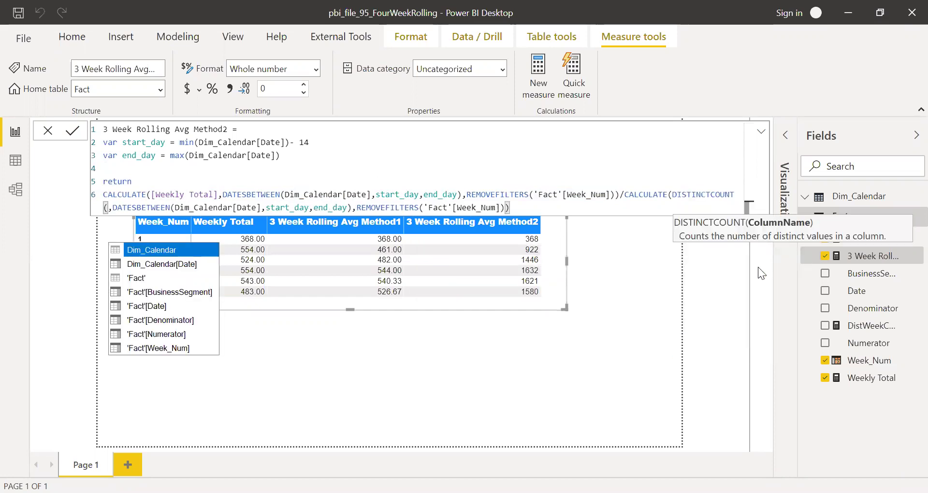
# Step: Set 'Fact'[Week_Num] as the DISTINCTCOUNT column, close the function and commit the measure
pyautogui.press('Down')
pyautogui.press('Down')
pyautogui.press('Down')
pyautogui.press('Down')
pyautogui.press('Down')
pyautogui.press('Down')
pyautogui.press('Down')
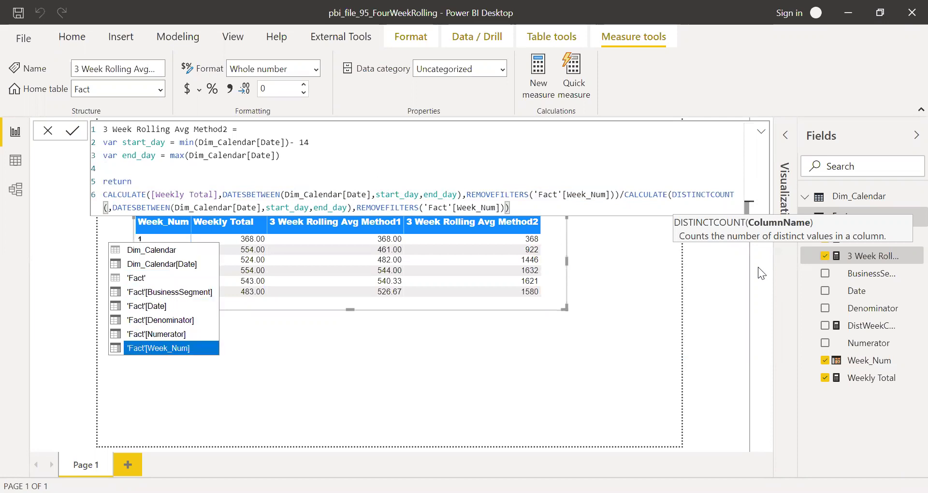
pyautogui.press('Tab')
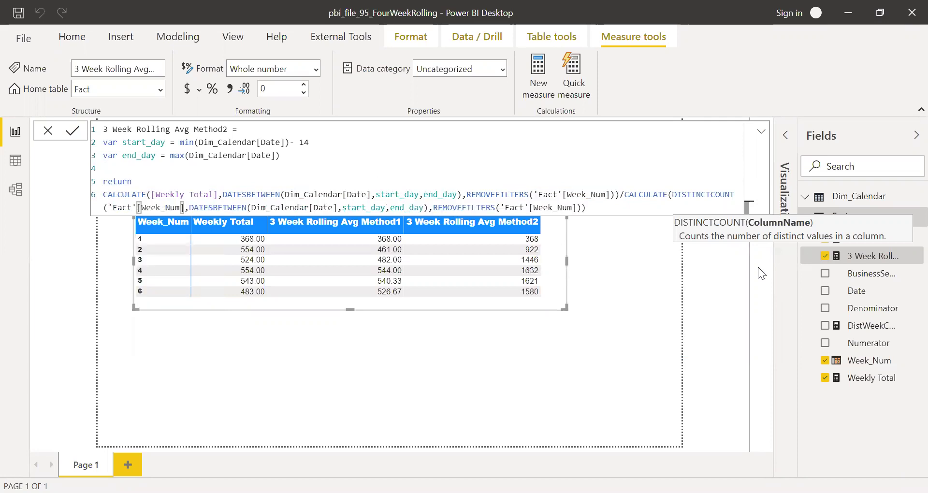
pyautogui.write(')')
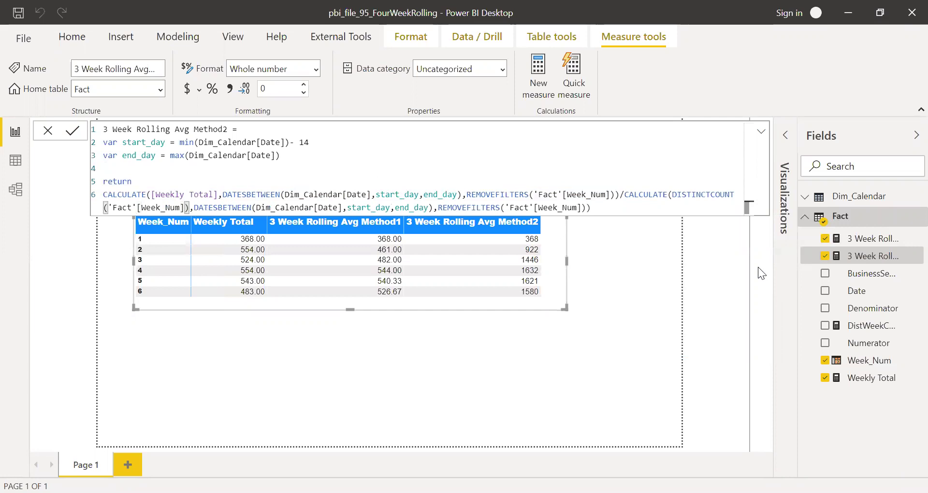
pyautogui.press('Return')
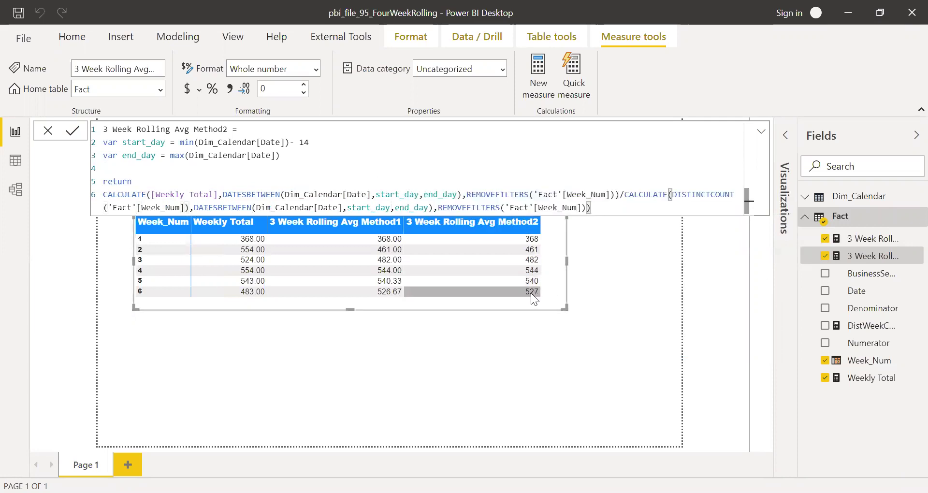
# Step: Collapse the formula editor and format the Method2 measure with 2 decimal places
pyautogui.click(762, 130)
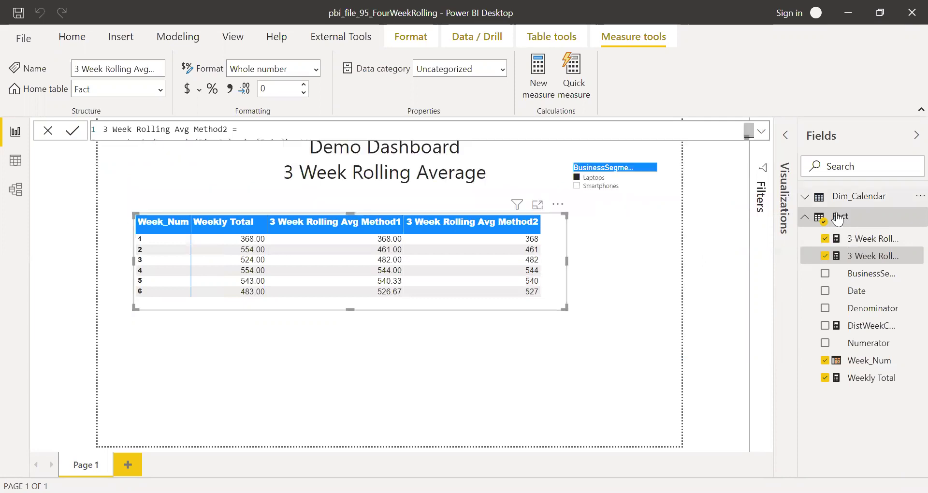
pyautogui.click(306, 85)
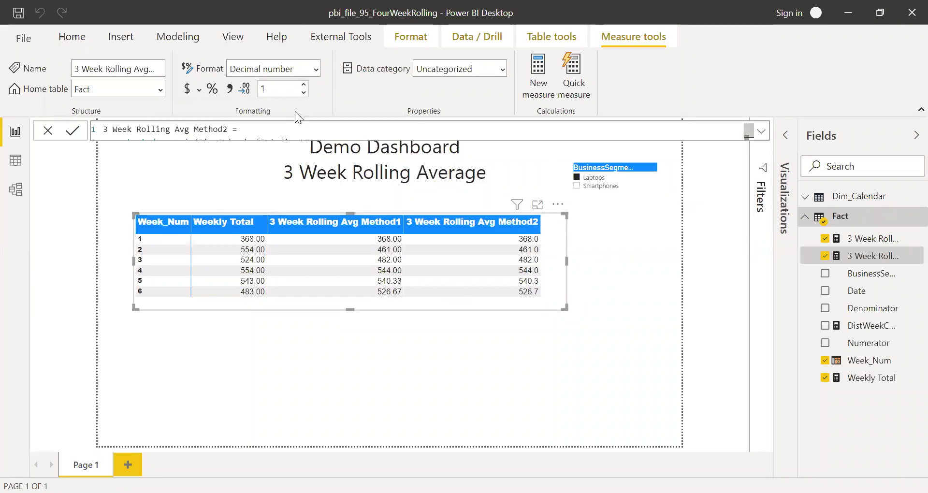
pyautogui.click(304, 85)
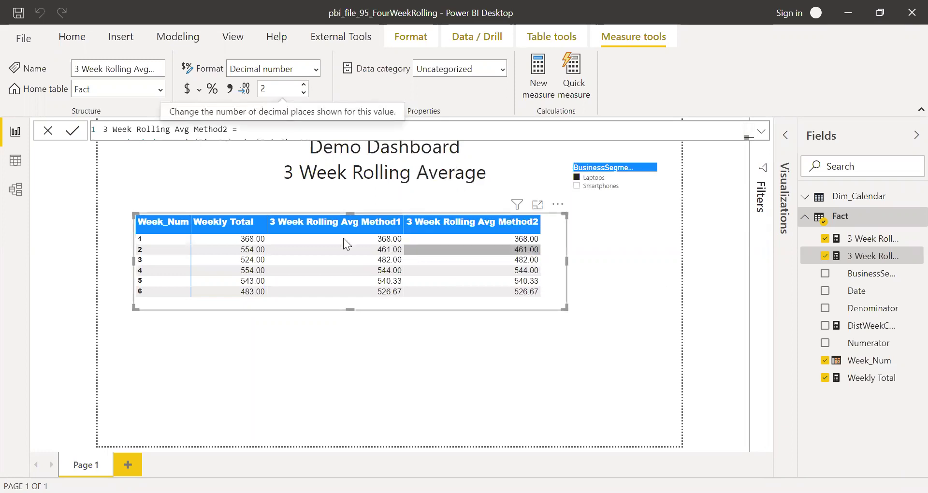
# Step: Review the 3 Week Rolling Avg Method1 formula, checking its three week variables and the final division by den
pyautogui.click(893, 240)
pyautogui.click(761, 134)
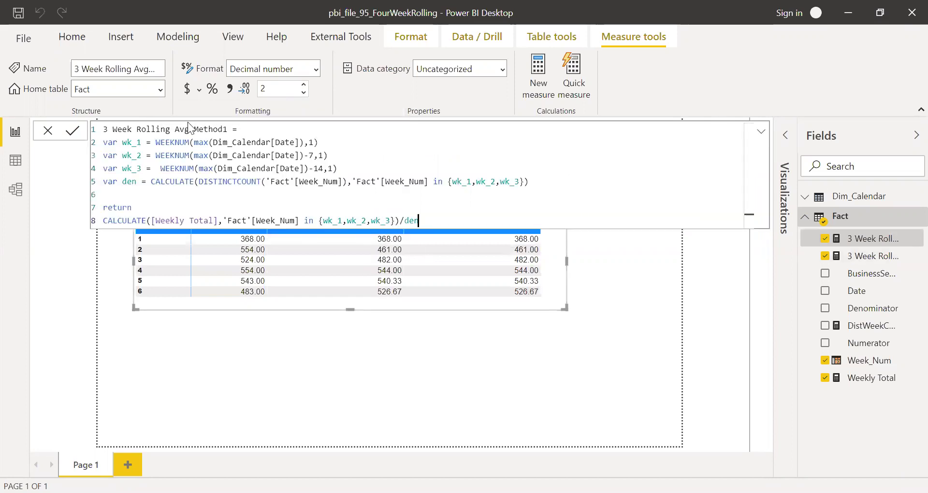
pyautogui.moveTo(340, 168); pyautogui.dragTo(94, 145)
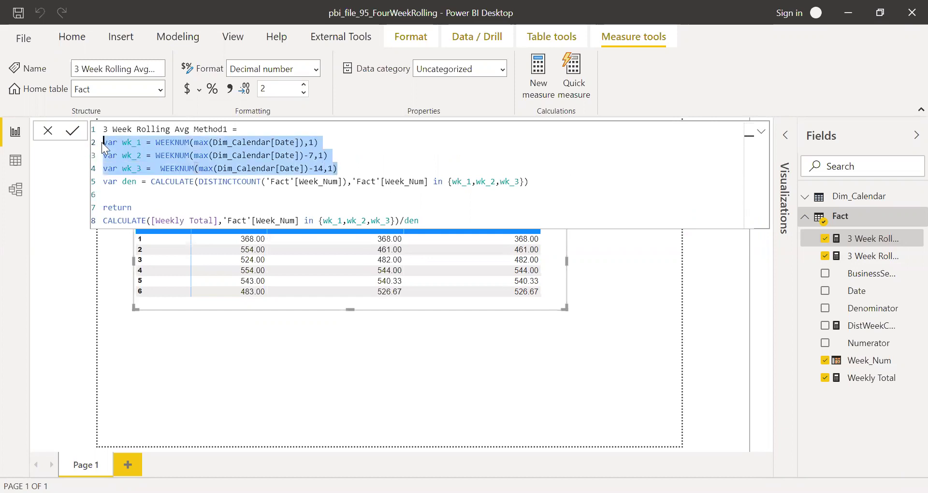
pyautogui.moveTo(419, 220); pyautogui.dragTo(319, 221)
pyautogui.click(761, 137)
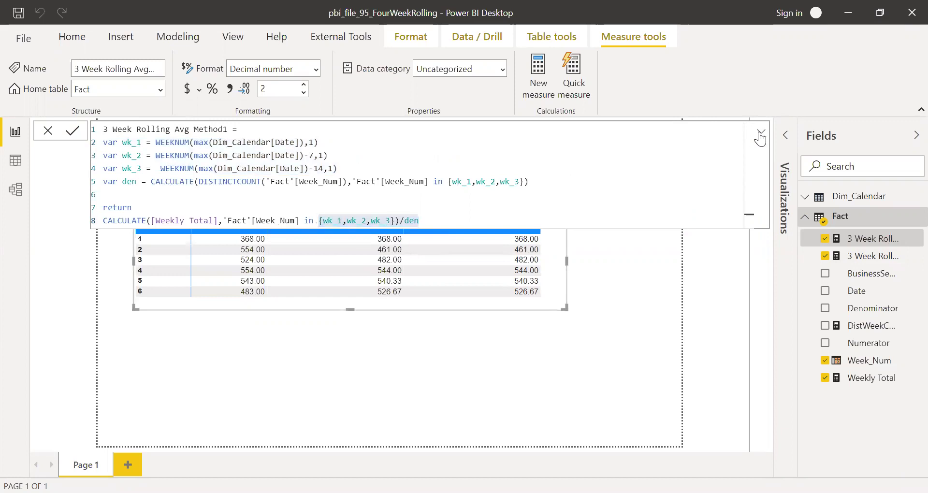
pyautogui.click(761, 137)
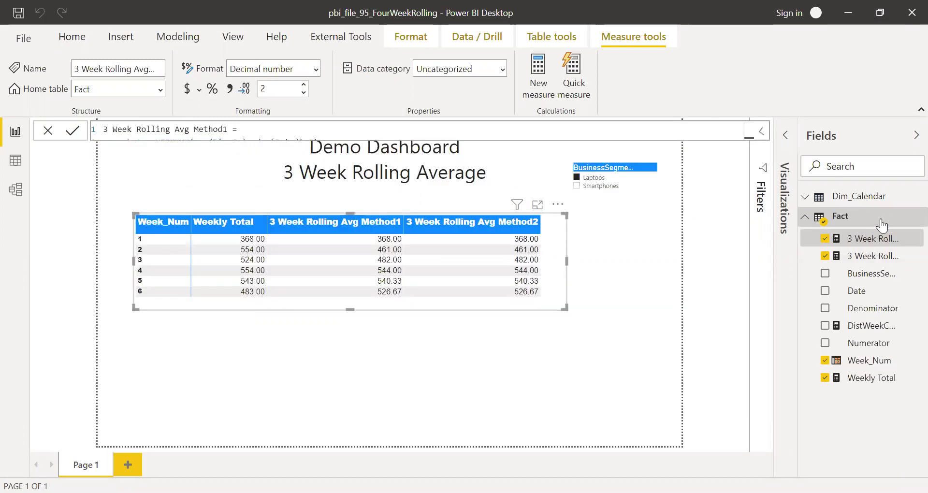
# Step: Review the 3 Week Rolling Avg Method2 formula, checking the day offset in start_day, and collapse the editor
pyautogui.click(875, 255)
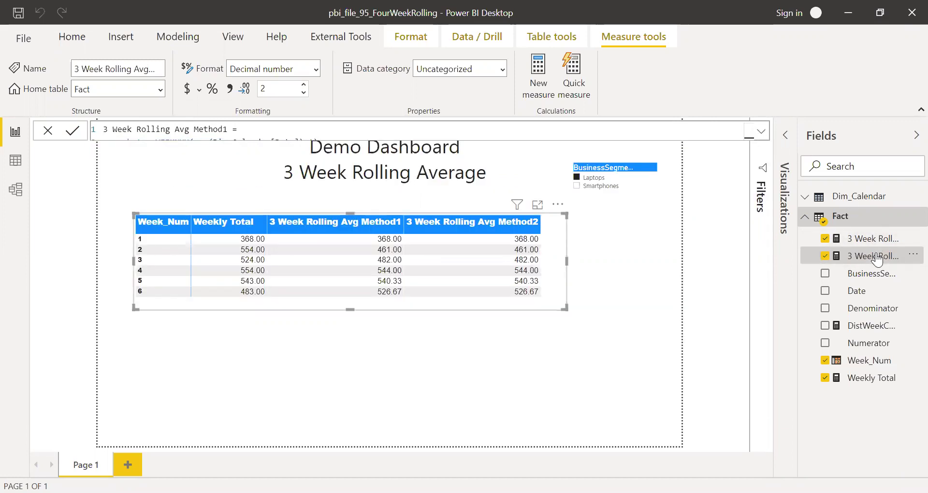
pyautogui.click(761, 130)
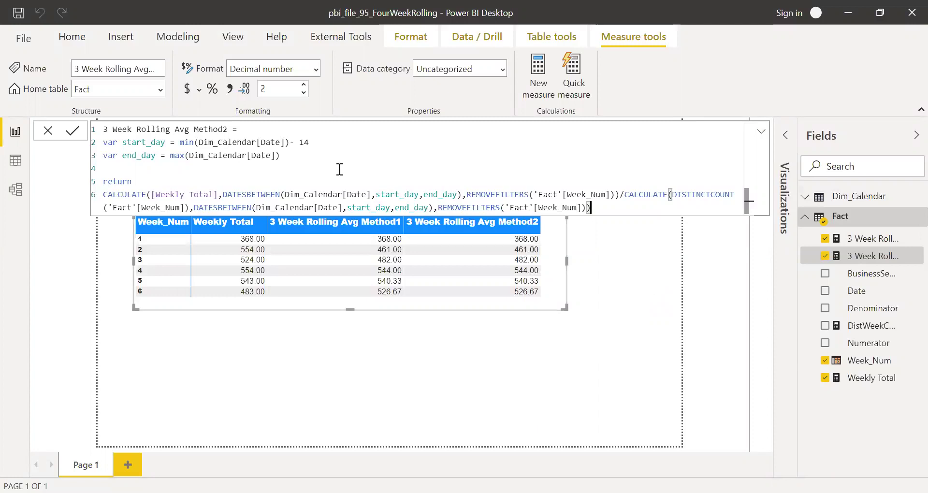
pyautogui.moveTo(314, 142); pyautogui.dragTo(300, 142)
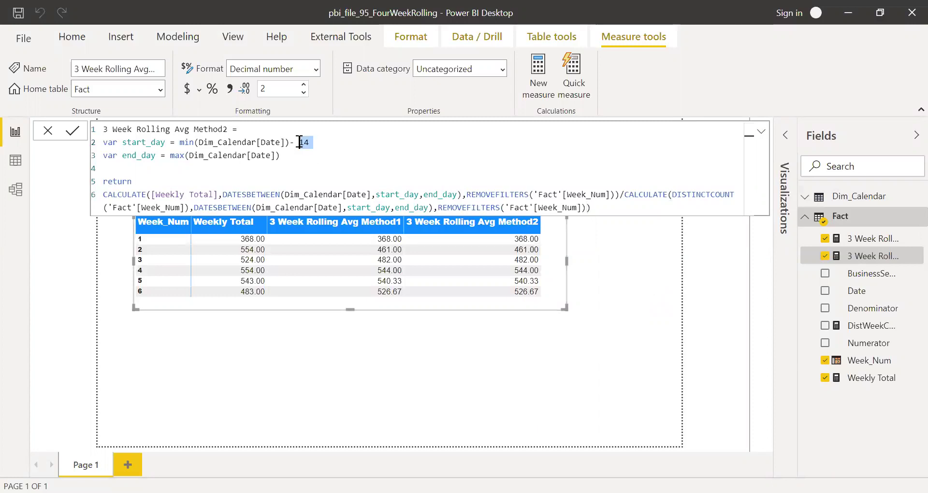
pyautogui.click(315, 142)
pyautogui.click(761, 132)
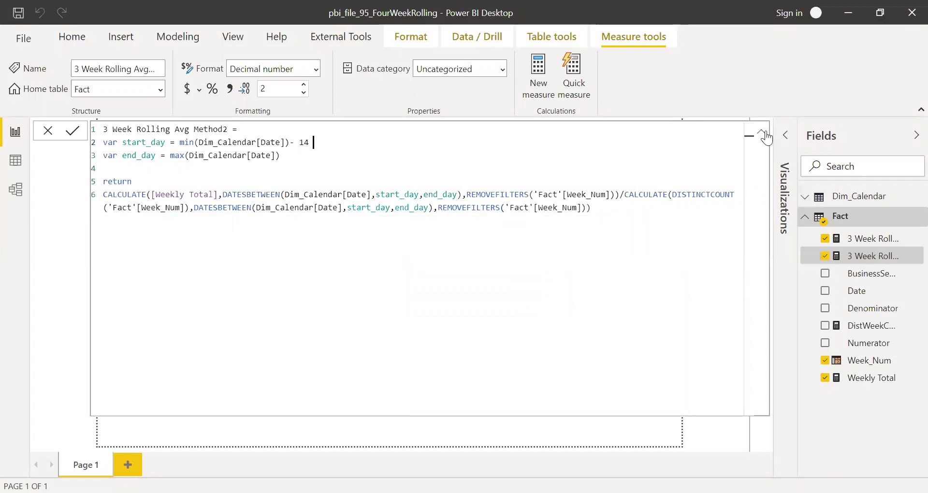
pyautogui.click(761, 133)
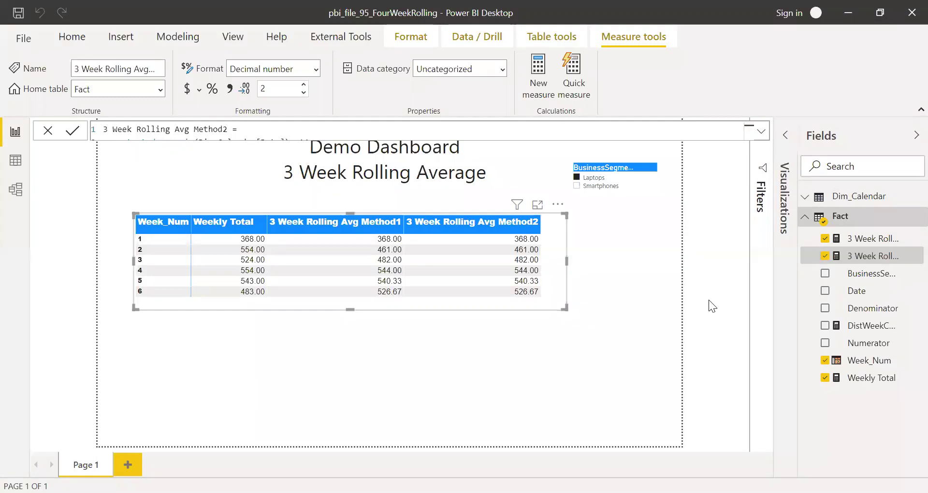